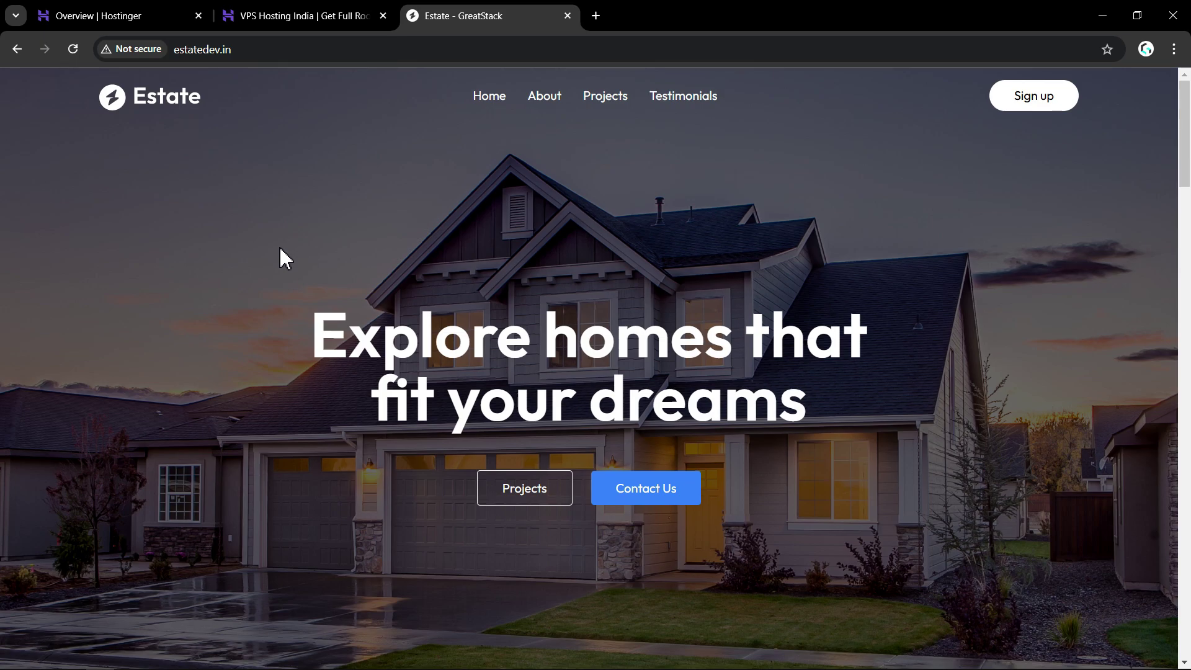
Review the Black Friday VPS offer on the Hostinger VPS hosting page and the prices of its KVM plans
key("ctrl+shift+Tab")
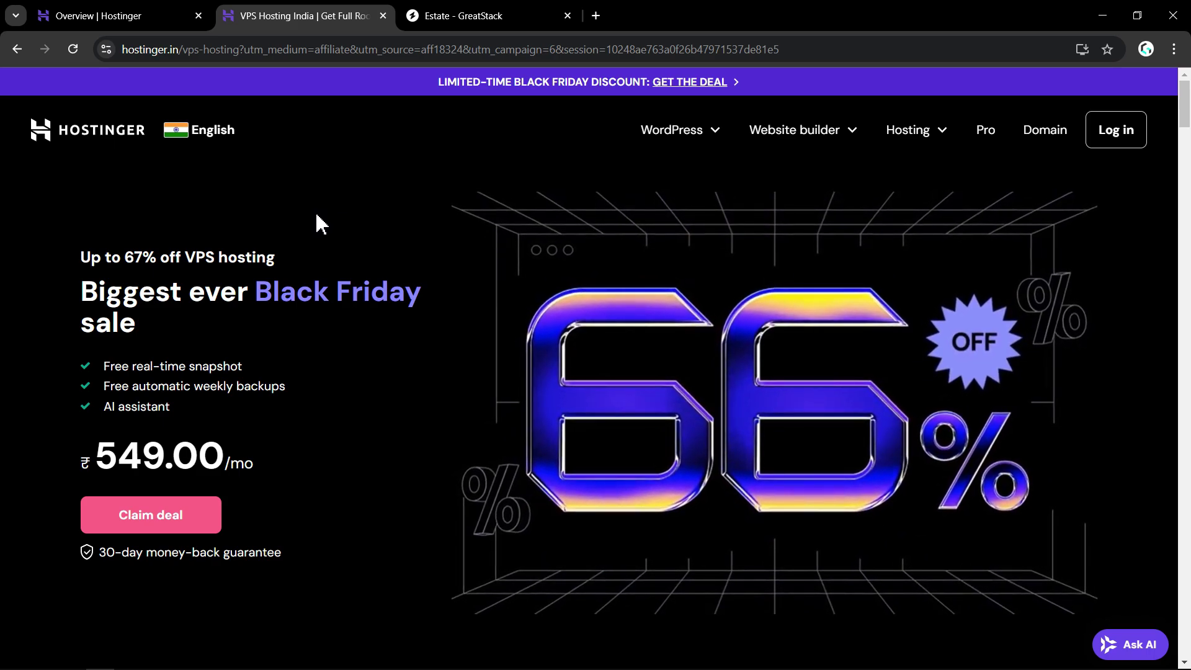
left_click_drag(255, 290, 260, 342)
left_click(256, 335)
left_click_drag(126, 257, 174, 346)
left_click(173, 345)
scroll(375, 276, "down", 5)
scroll(154, 284, "down", 5)
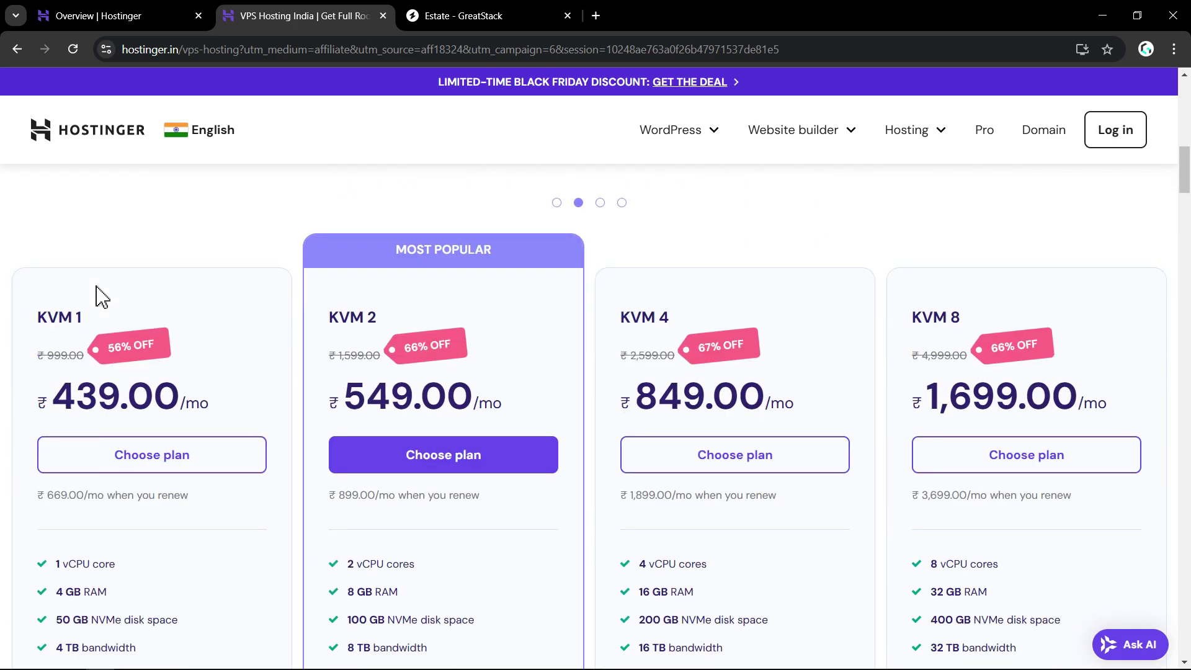
scroll(186, 286, "down", 1)
scroll(160, 302, "up", 1)
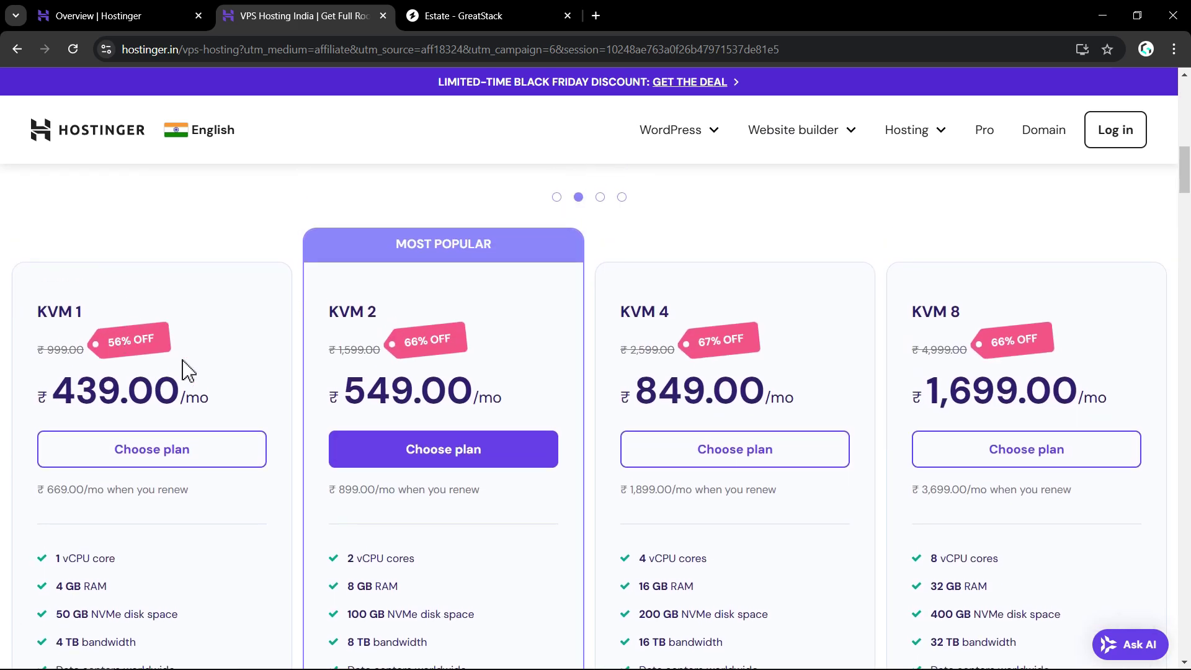
scroll(108, 372, "down", 2)
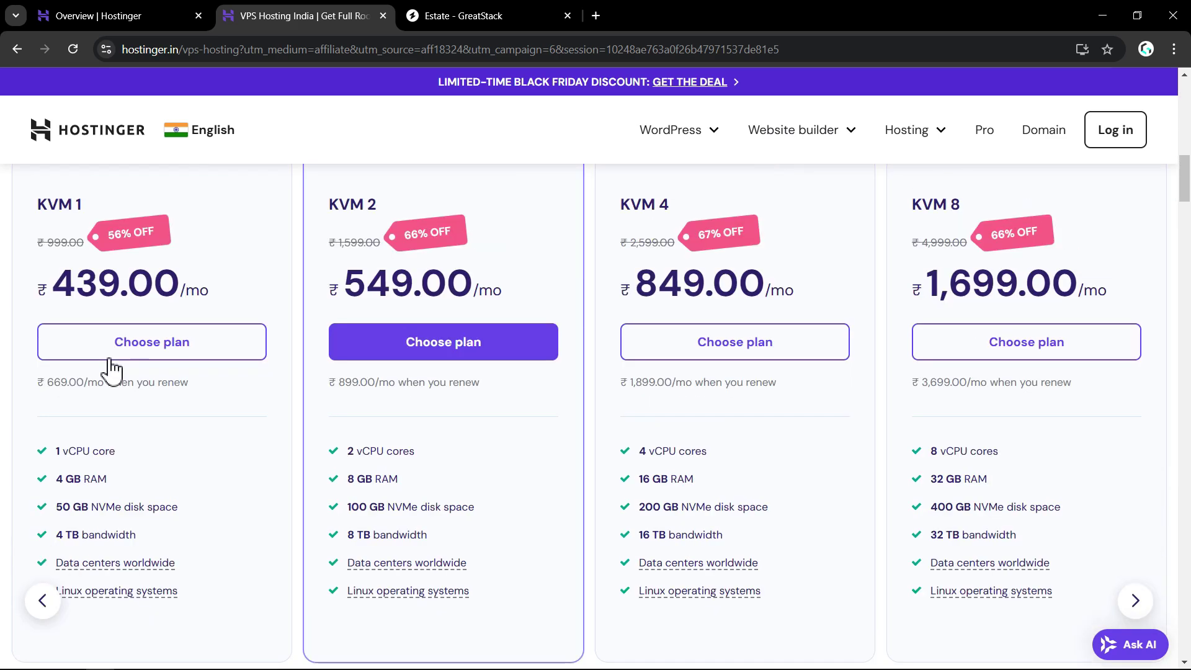
scroll(109, 366, "up", 1)
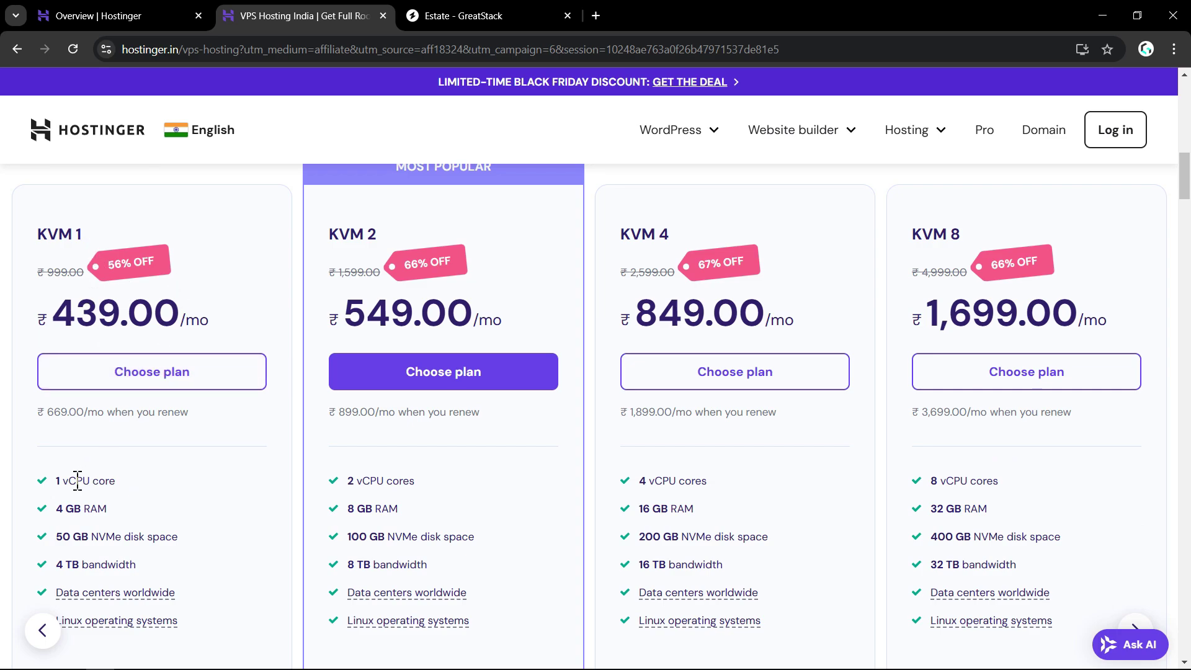
Compare the CPU, RAM, disk space and bandwidth specifications of the KVM 1 and KVM 2 plans
left_click(70, 508)
left_click_drag(69, 509, 175, 535)
left_click(154, 535)
left_click_drag(87, 565, 127, 565)
left_click(400, 301)
left_click_drag(358, 481, 399, 481)
left_click_drag(377, 529, 459, 533)
left_click(110, 545)
scroll(240, 230, "up", 10)
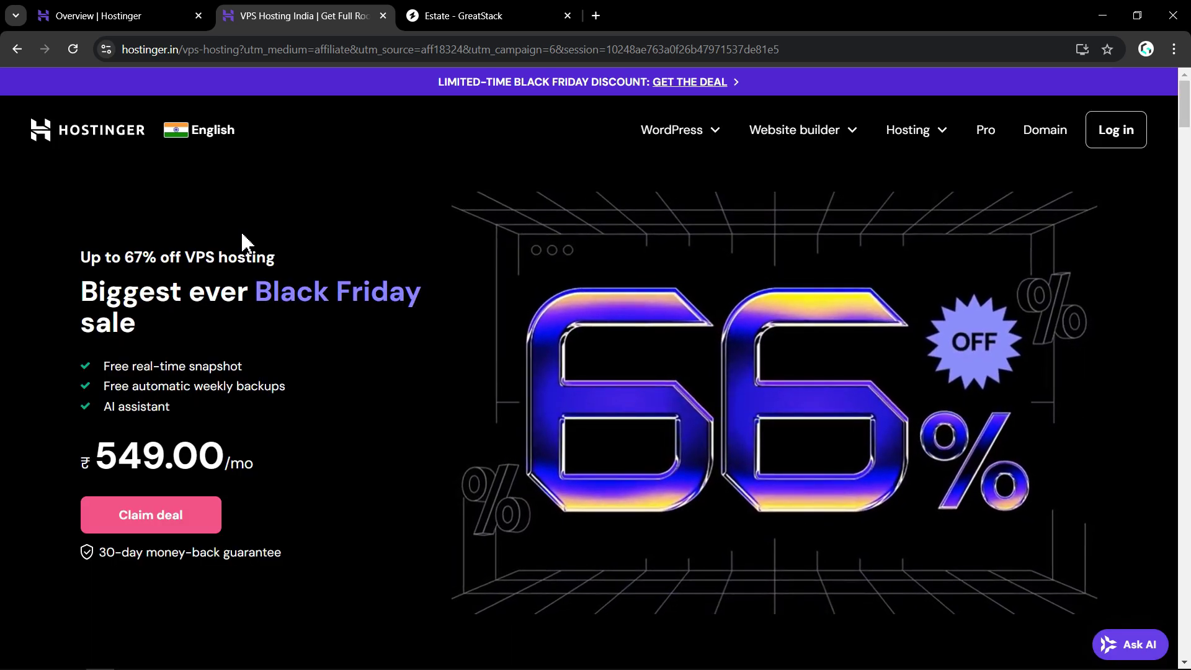
Check the address and connection security of the deployed Estate website at estatedev.in
key("ctrl+Tab")
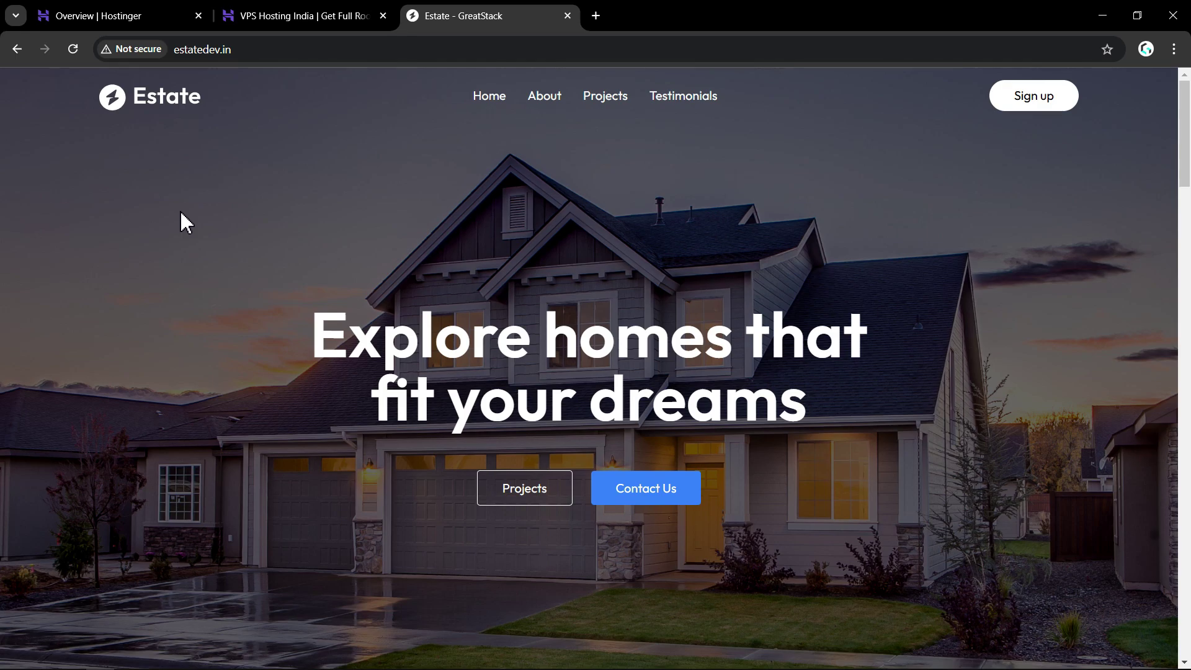
left_click(261, 49)
left_click(235, 258)
Open the management overview of the KVM 2 server from the VPS list in the Hostinger panel
left_click(83, 14)
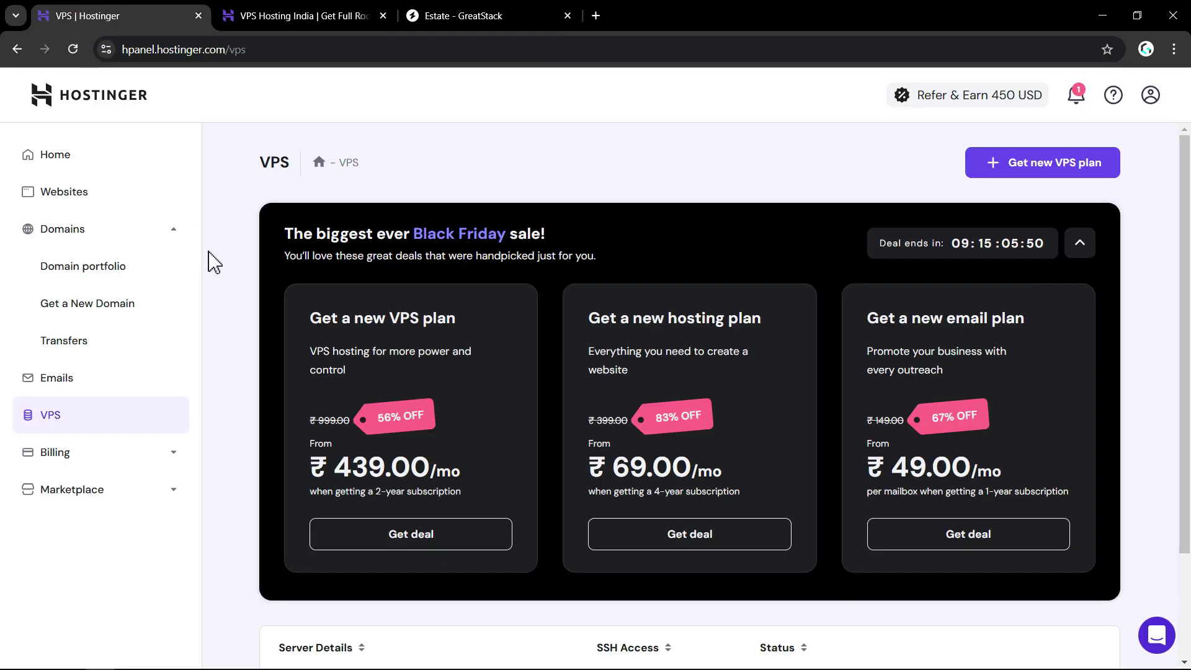
scroll(211, 255, "down", 2)
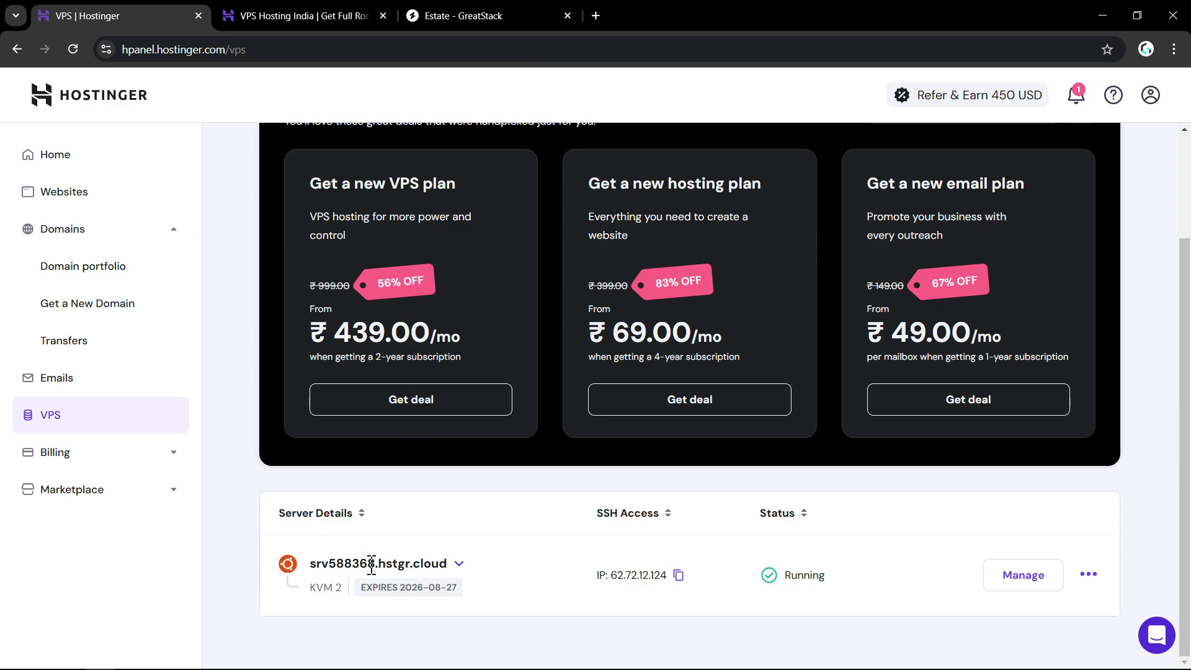
left_click(1047, 583)
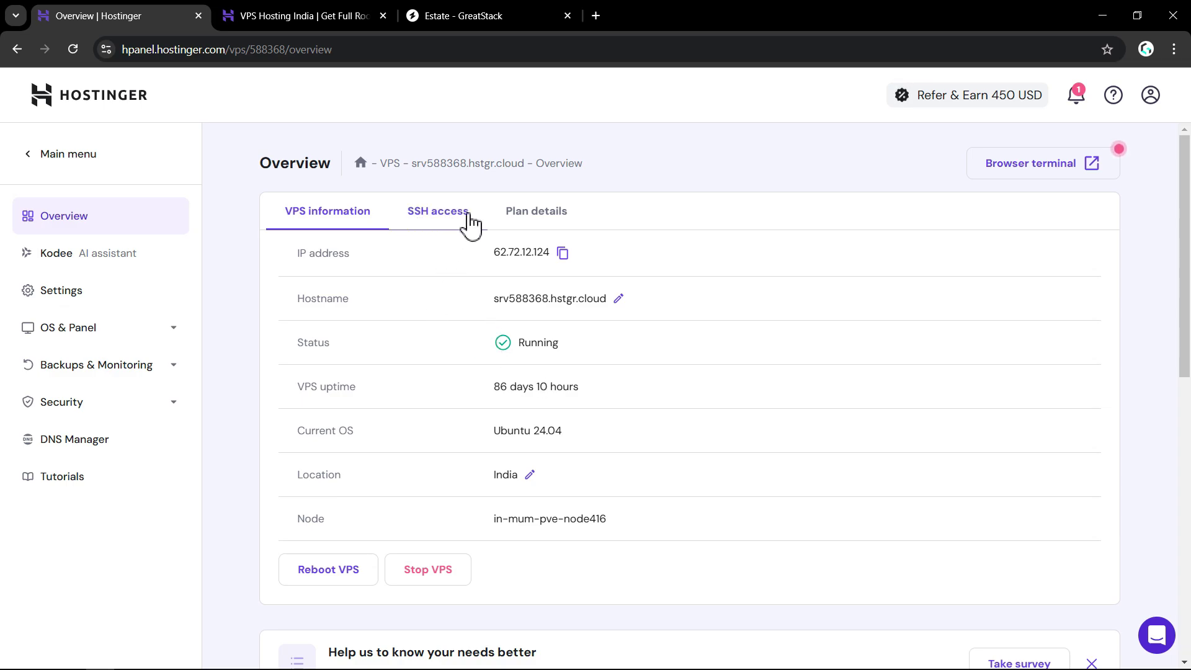
Examine the VPS's SSH access details, including the terminal command and its IP address
left_click(425, 216)
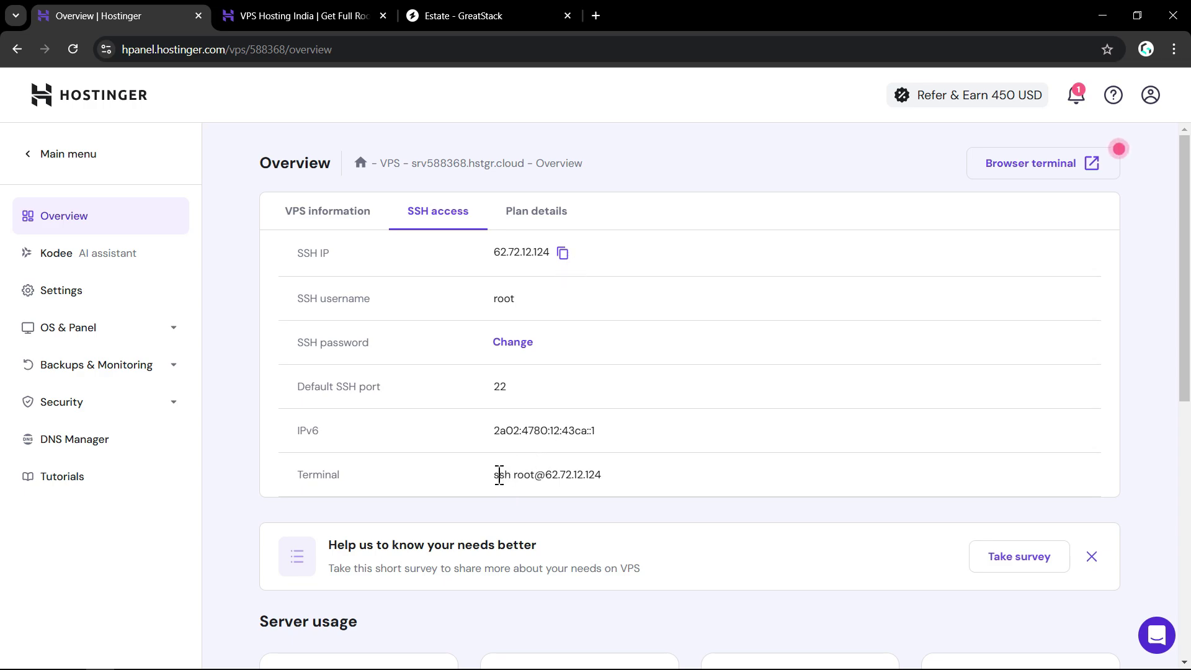
left_click_drag(499, 474, 603, 476)
left_click(627, 478)
left_click_drag(495, 475, 610, 481)
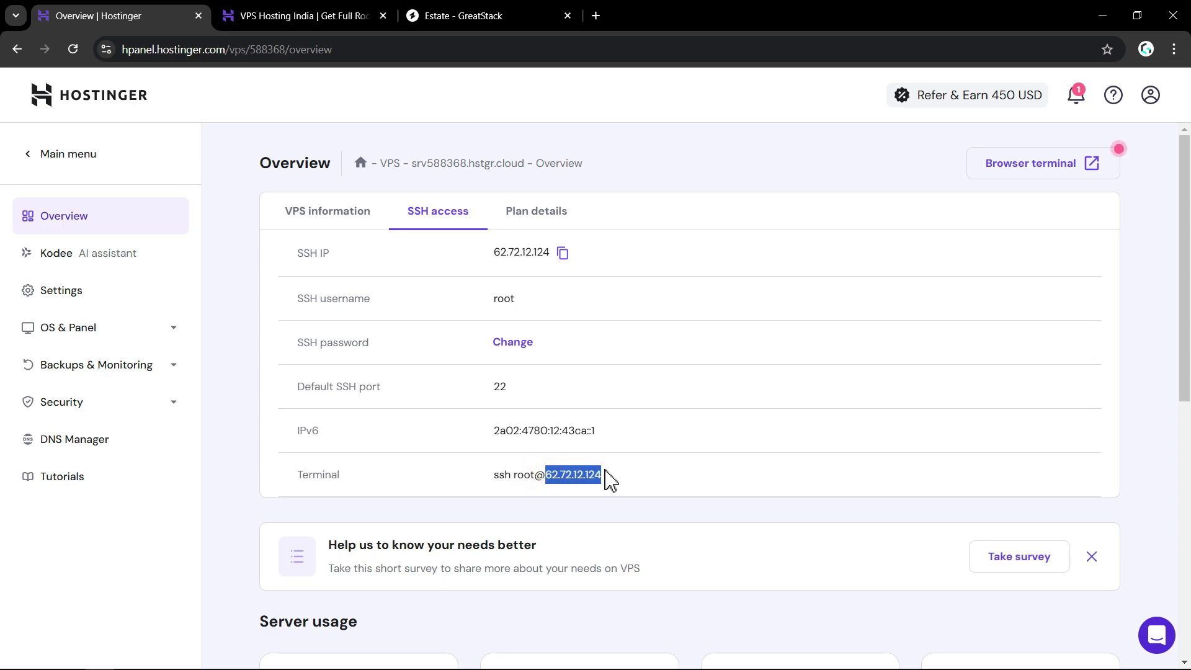
left_click(576, 474)
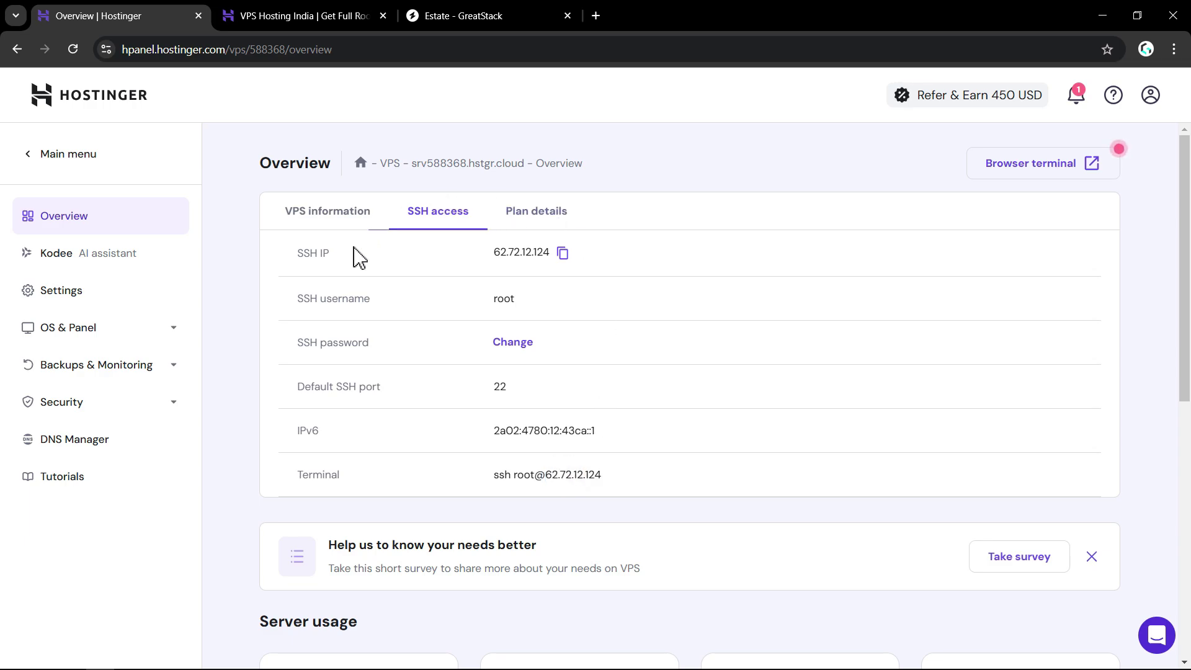
Copy the server's IP address from the VPS information
left_click(340, 217)
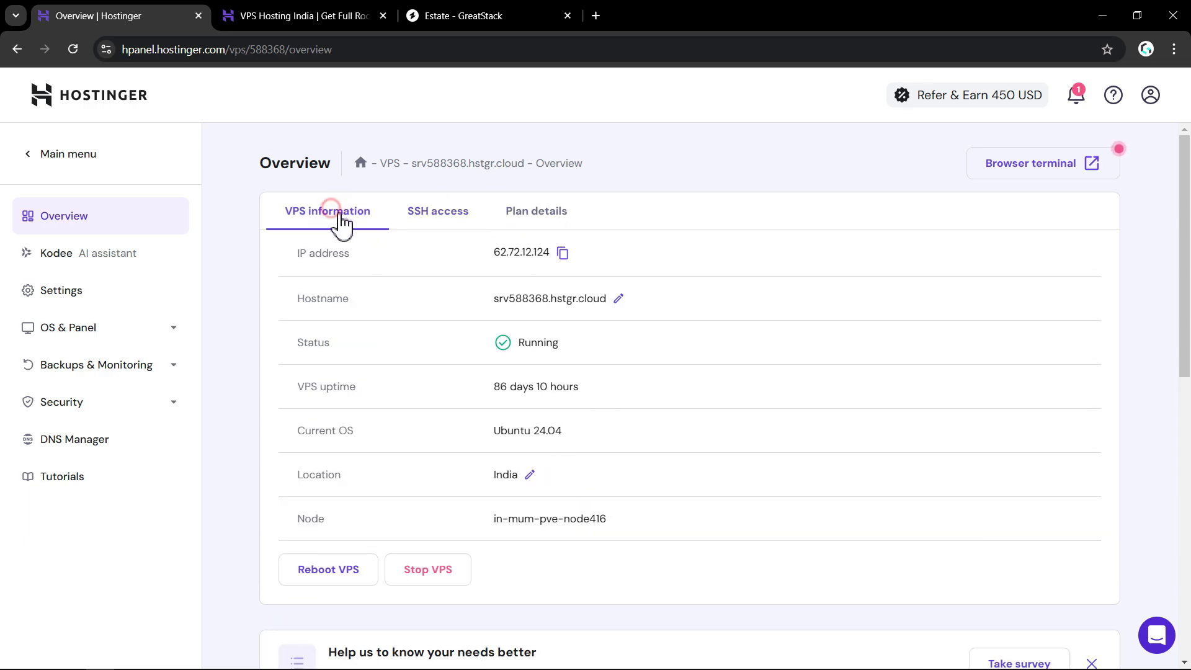
left_click(299, 253)
double_click(299, 253)
left_click(563, 252)
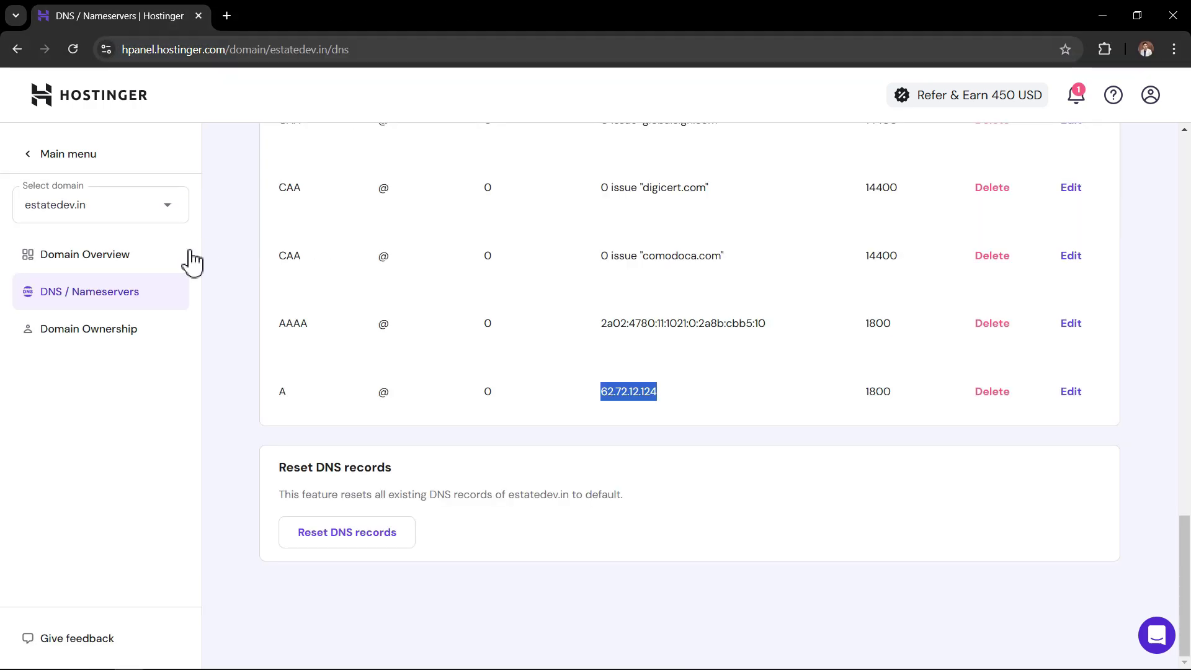
Check in the DNS records of estatedev.in which IP address the A record for @ points to
left_click(236, 218)
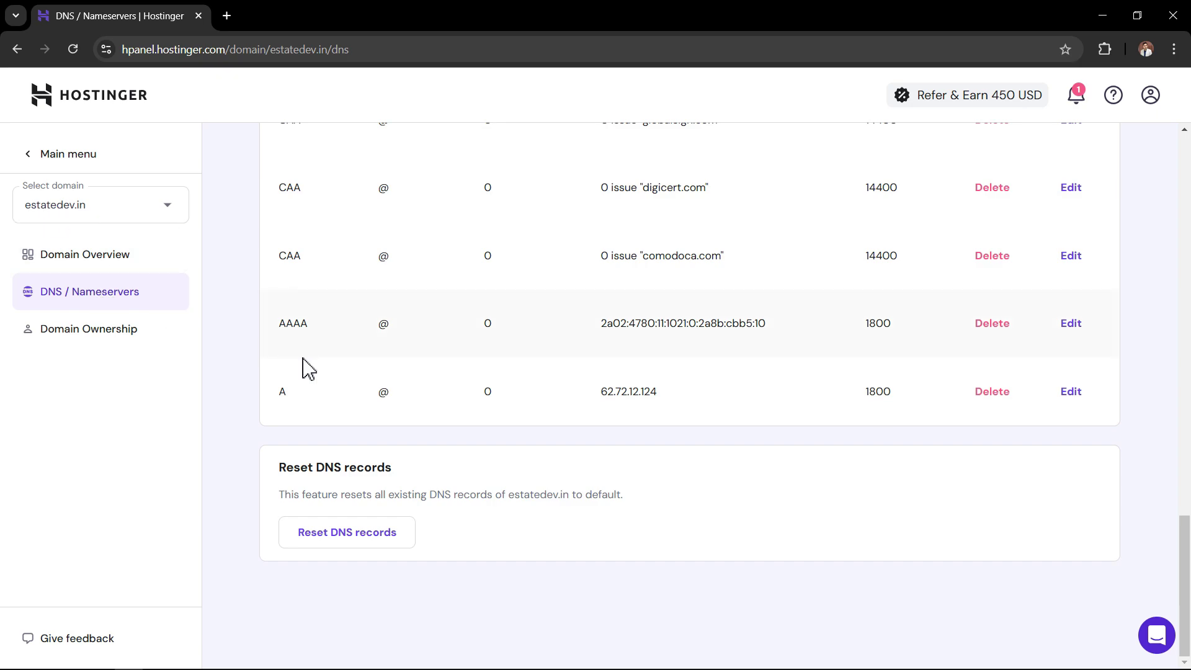
left_click_drag(600, 392, 664, 394)
left_click(248, 407)
double_click(283, 393)
left_click_drag(602, 391, 669, 390)
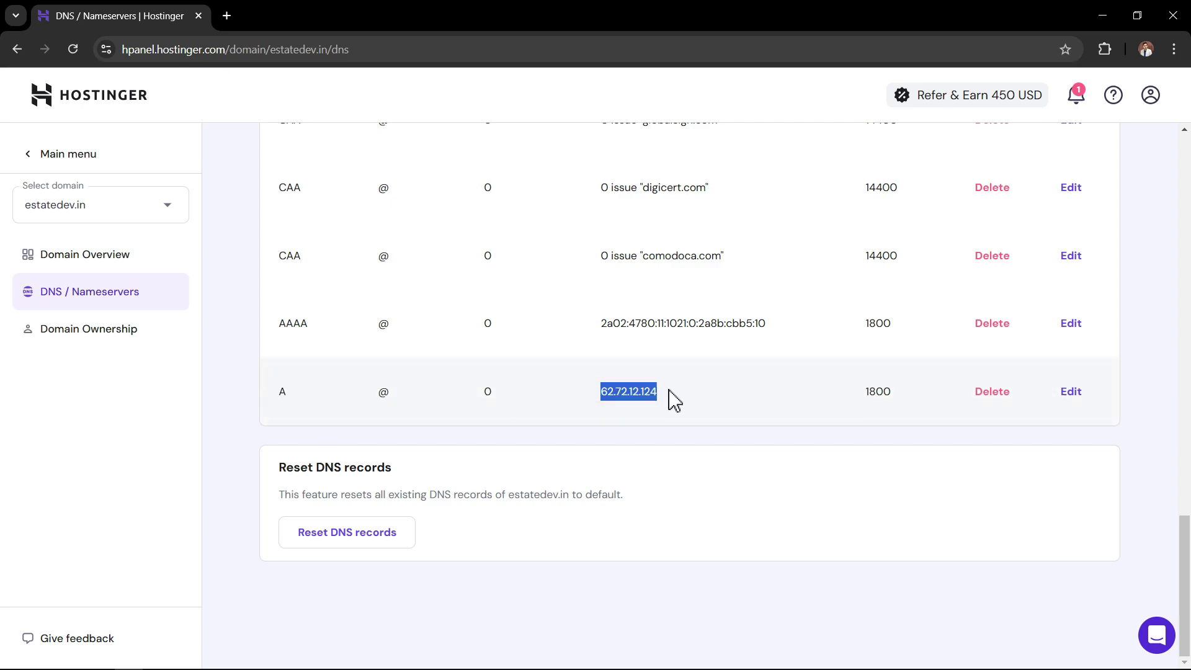
left_click(245, 418)
double_click(282, 392)
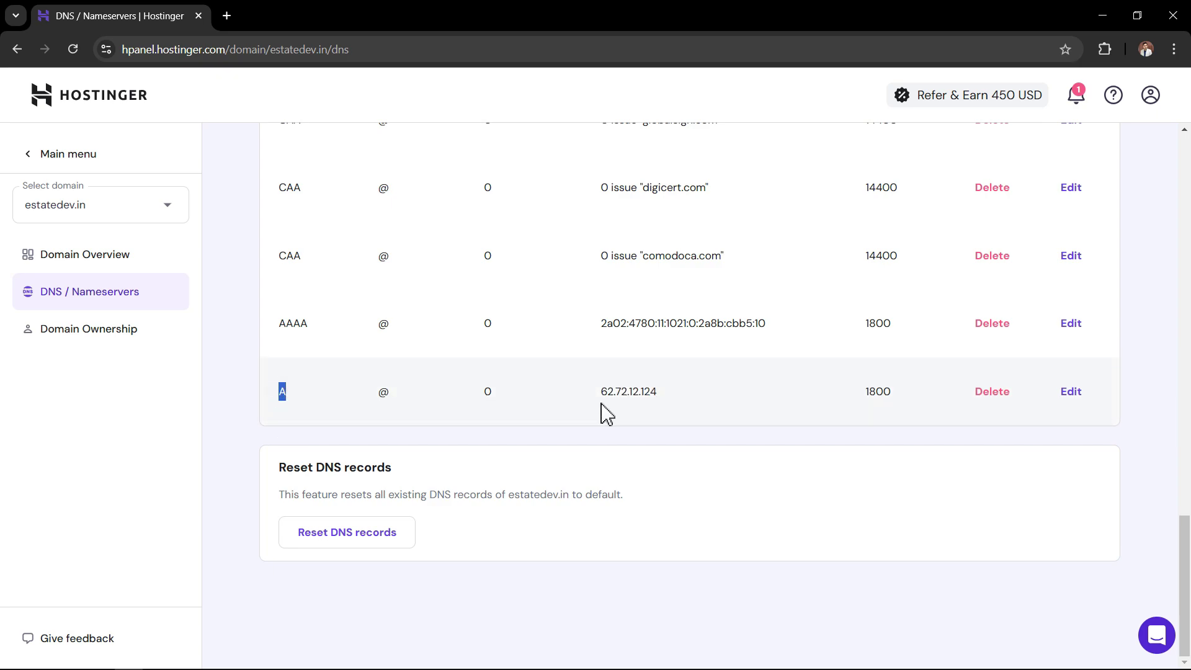
left_click_drag(601, 391, 667, 399)
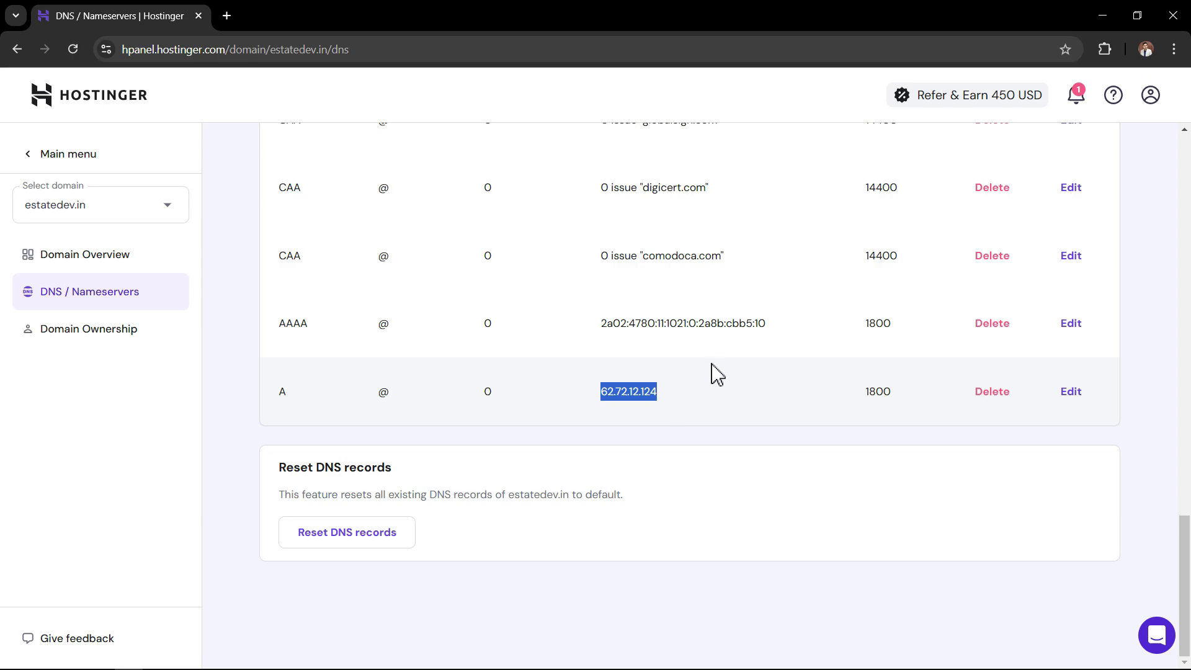
Open a Command Prompt window and copy the SSH terminal command from the VPS's SSH access details
key("alt+Tab")
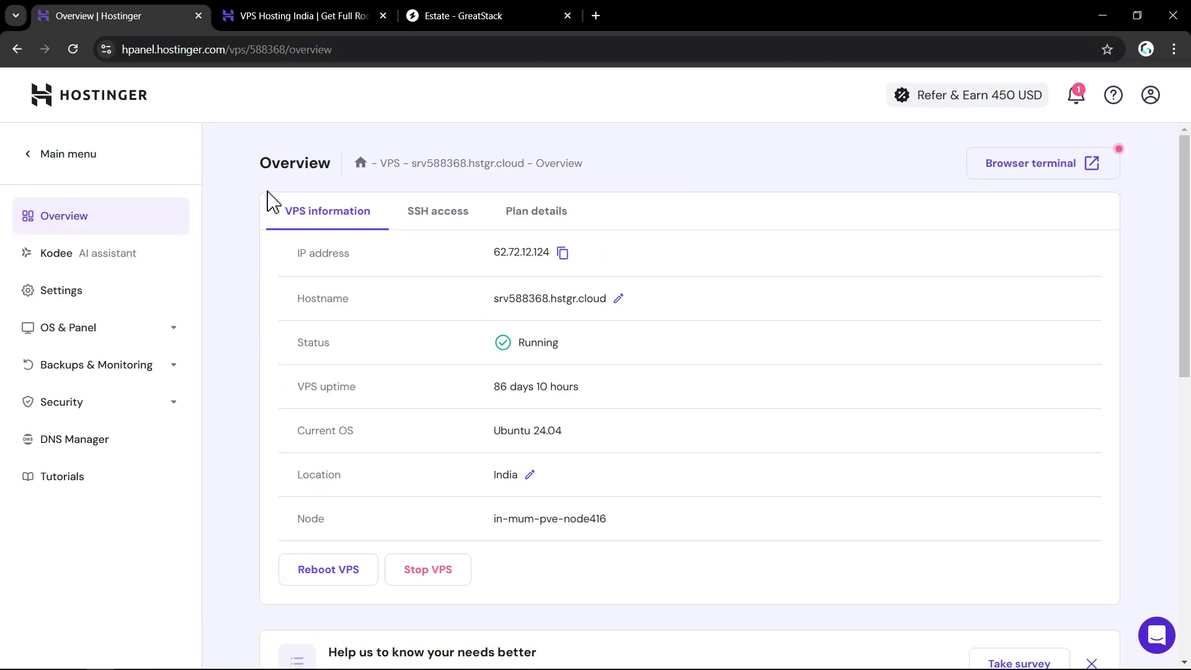
left_click(457, 211)
left_click_drag(495, 475, 604, 477)
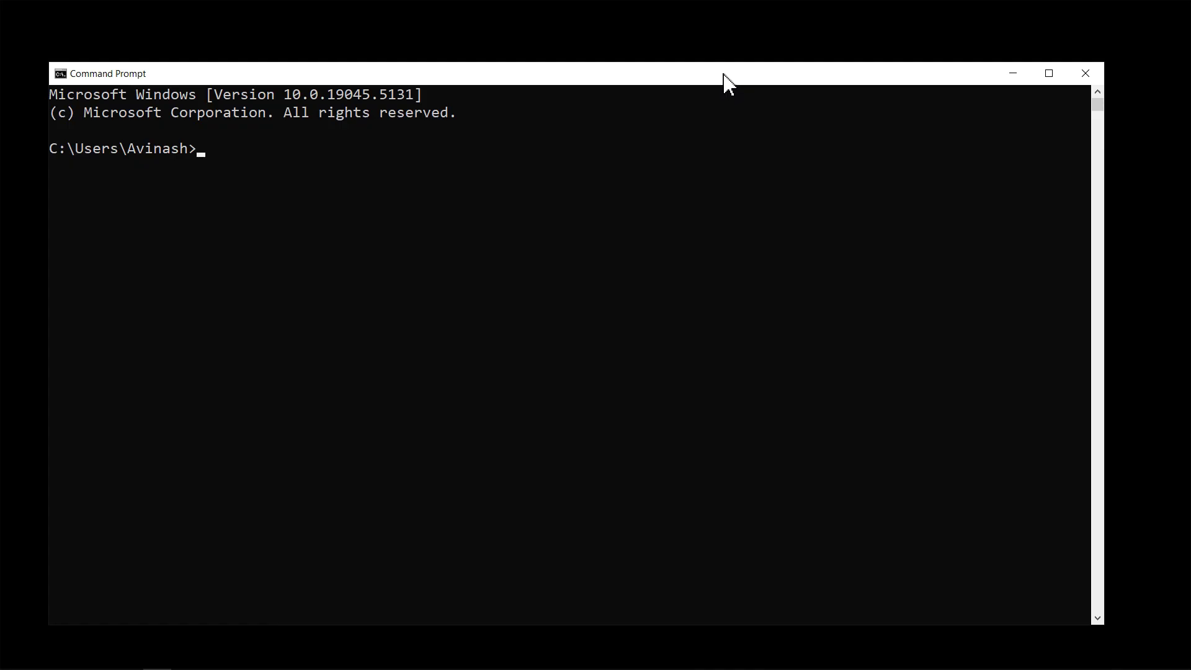
left_click_drag(723, 79, 724, 58)
left_click(294, 176)
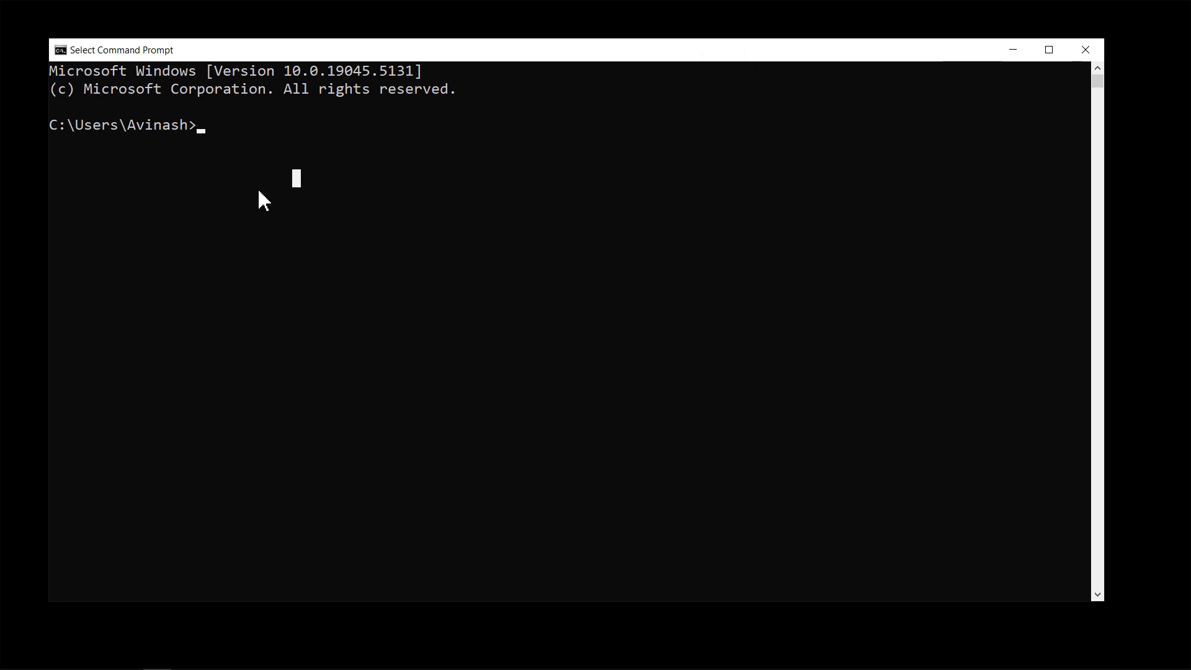
left_click(232, 128)
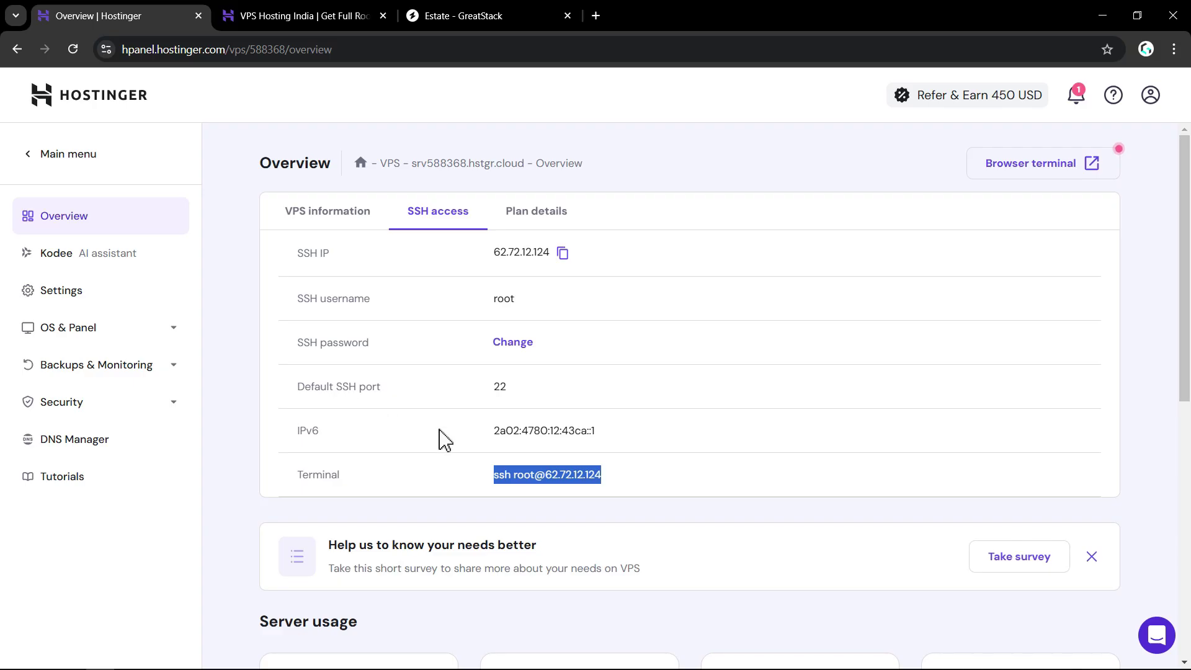
right_click(545, 483)
left_click(575, 499)
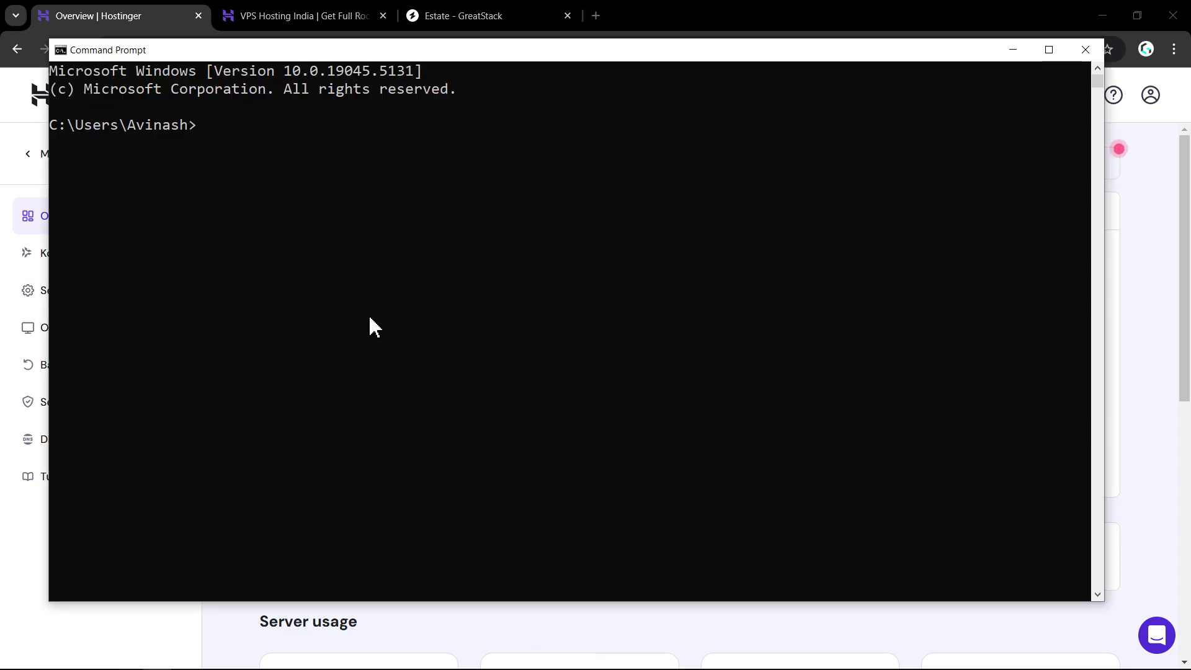
right_click(273, 158)
key("Return")
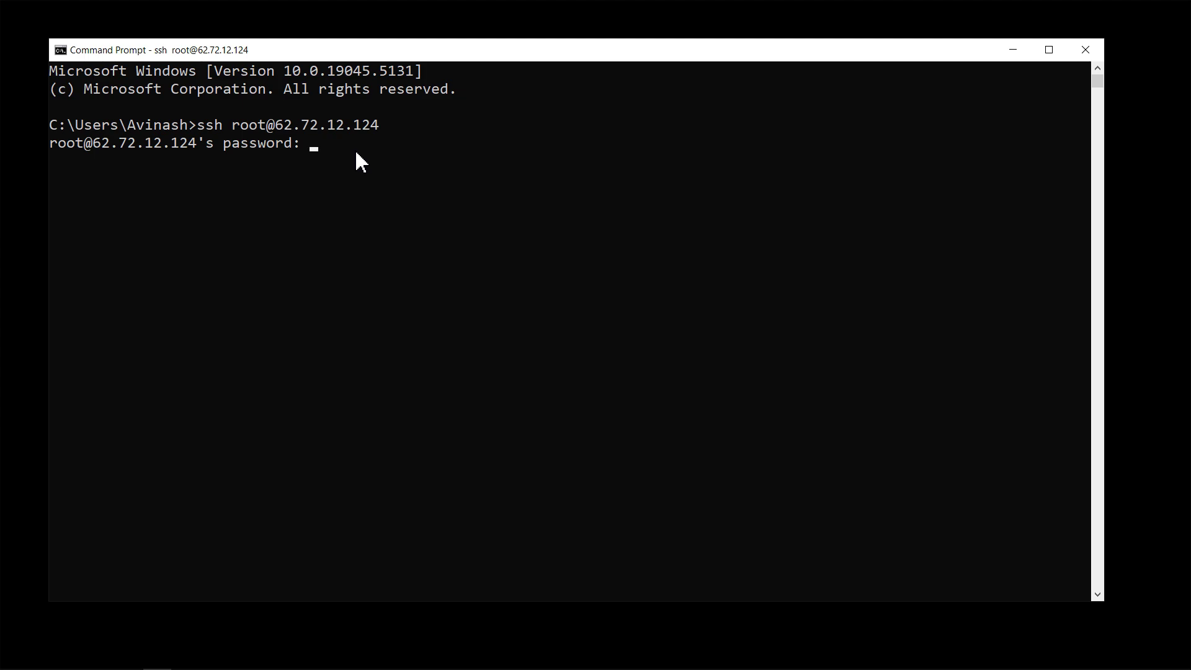
key("Return")
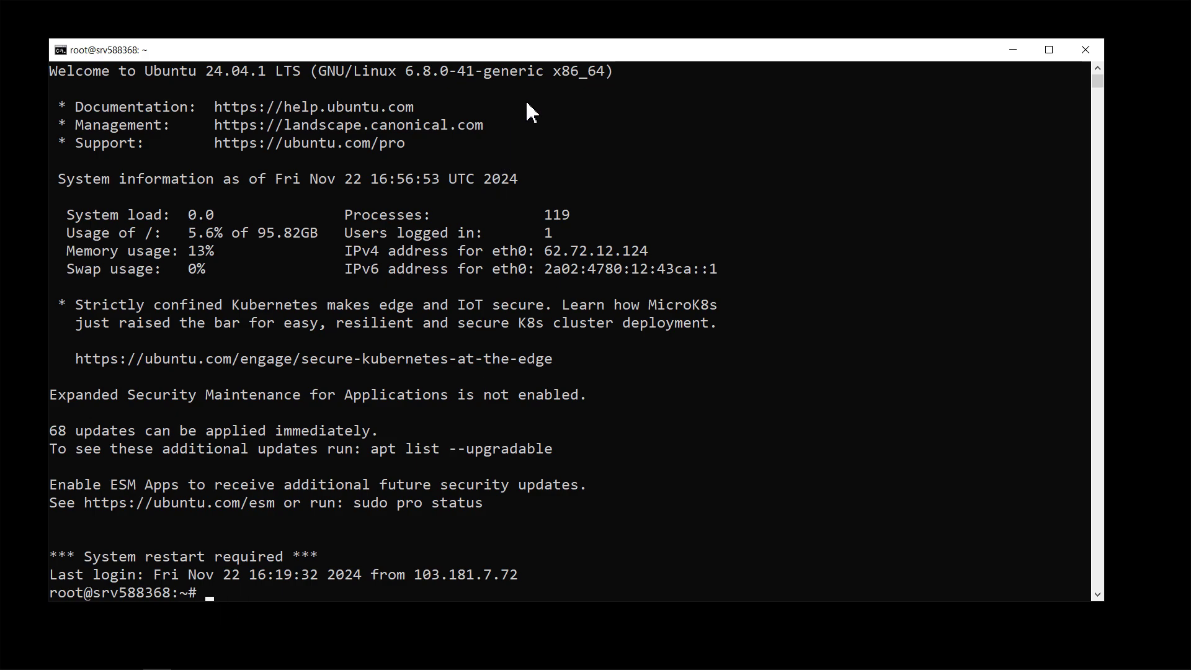
left_click_drag(550, 54, 550, 37)
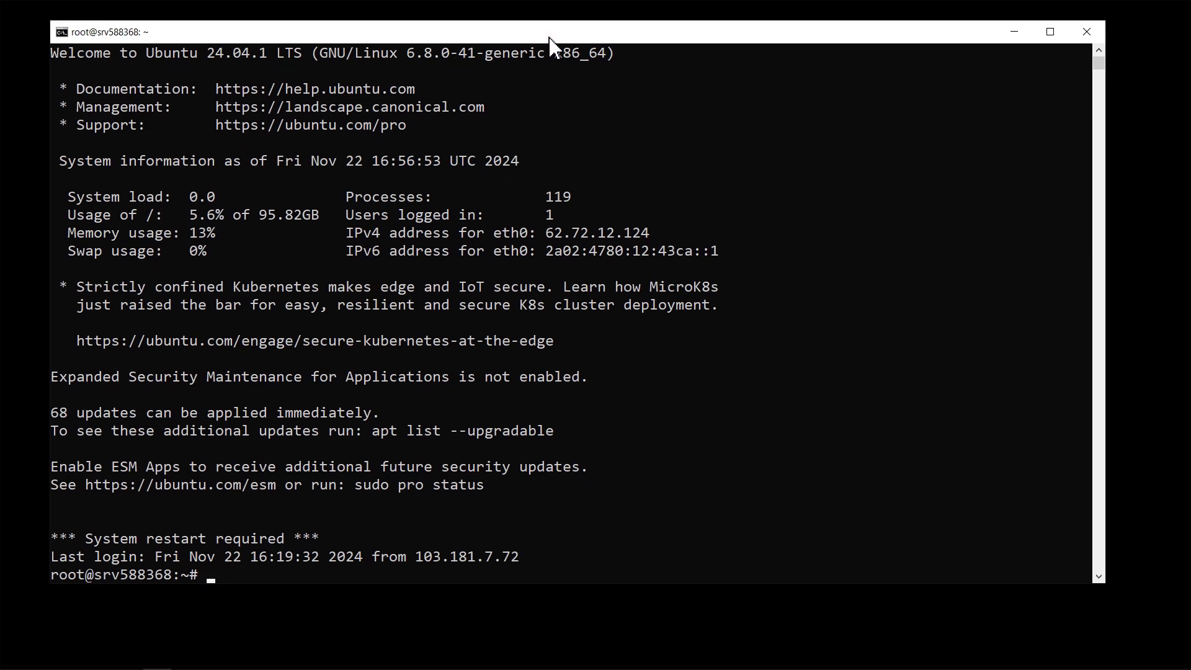
Refresh the server's package lists with the command sudo apt update
right_click(282, 589)
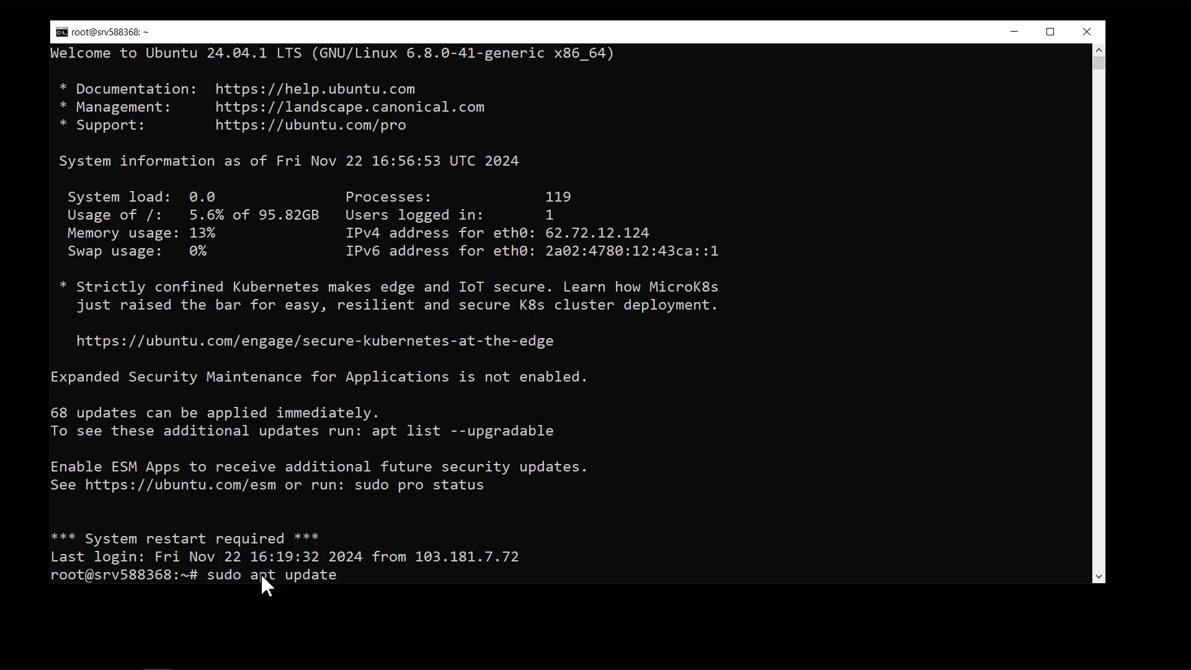
left_click_drag(206, 574, 364, 573)
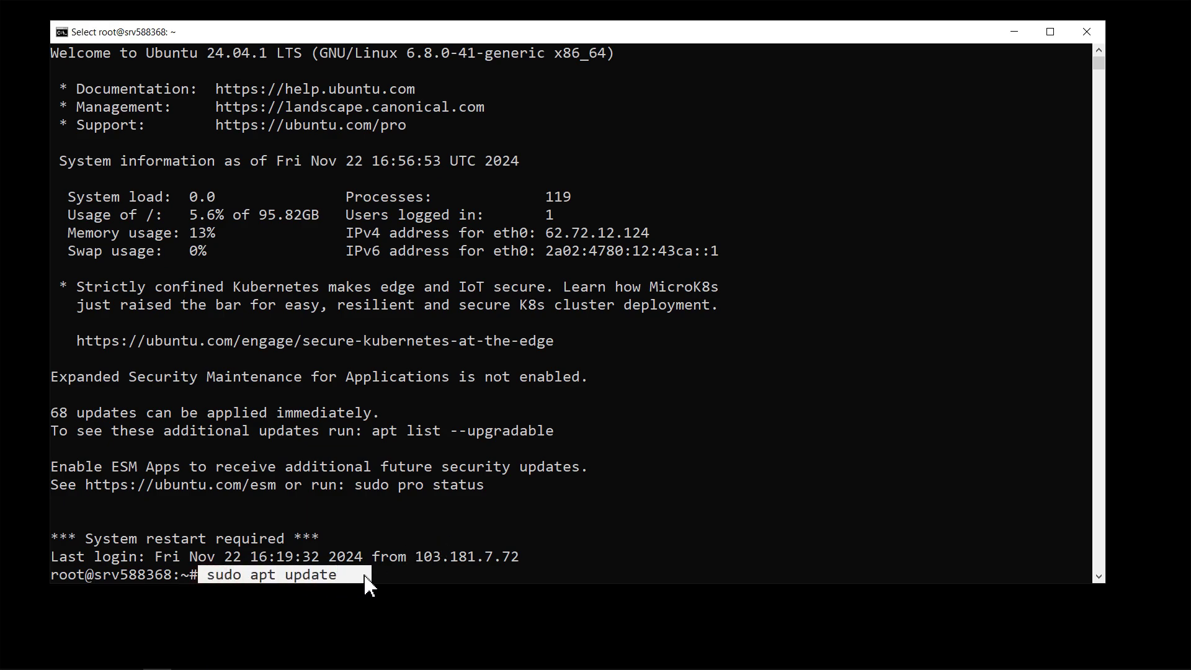
key("Return")
key("Return")
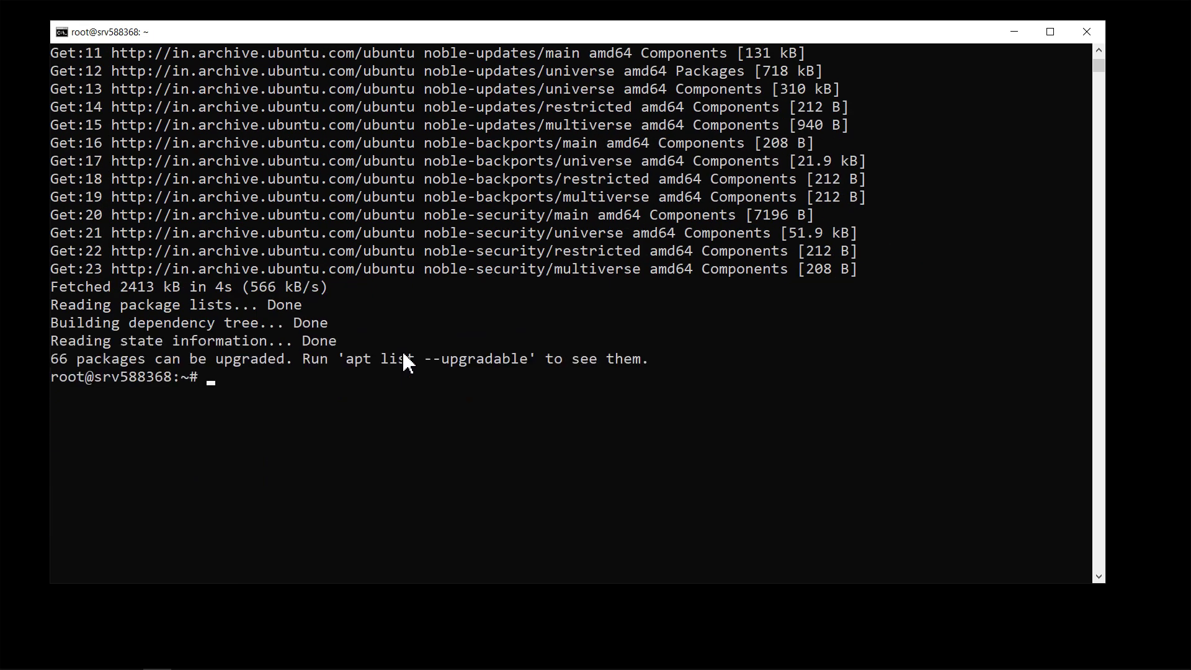
Upgrade the server's installed packages with the command sudo apt upgrade -y
scroll(404, 355, "down", 5)
scroll(404, 359, "up", 1)
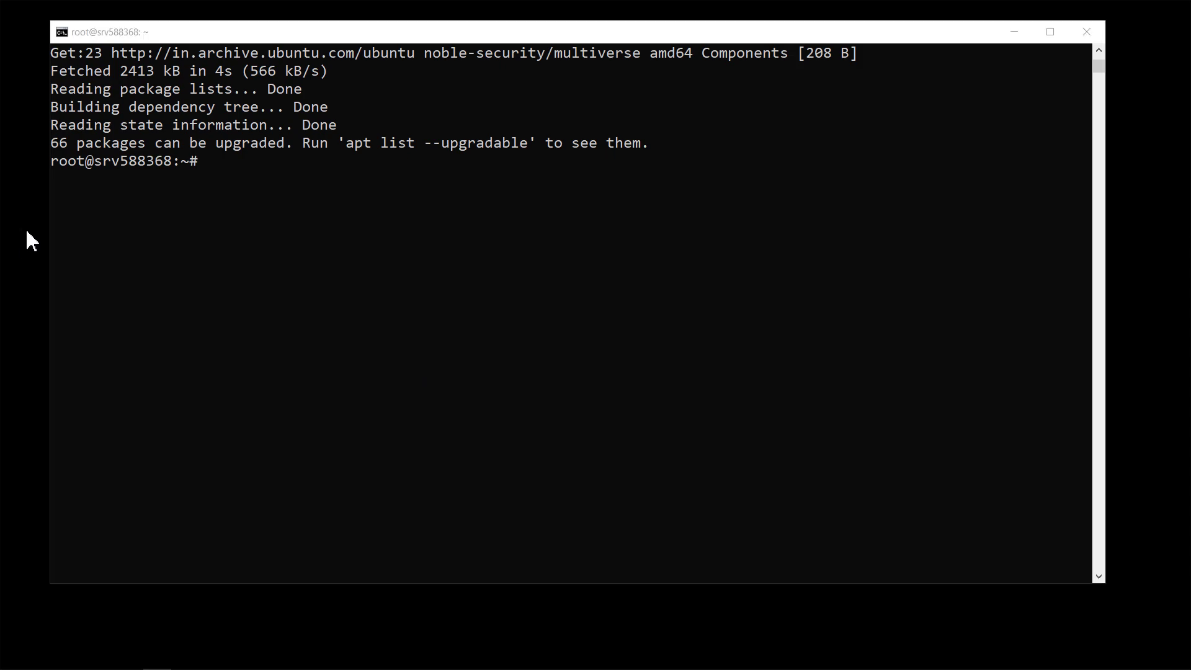
right_click(256, 176)
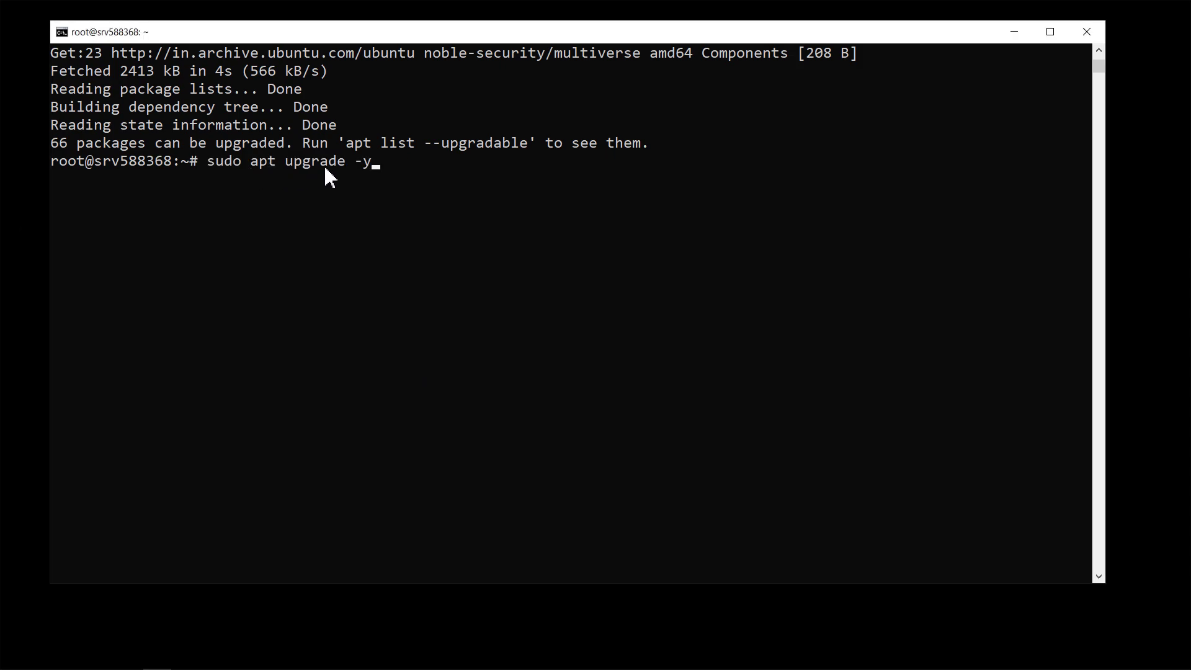
left_click_drag(216, 163, 379, 168)
left_click(397, 165)
key("Return")
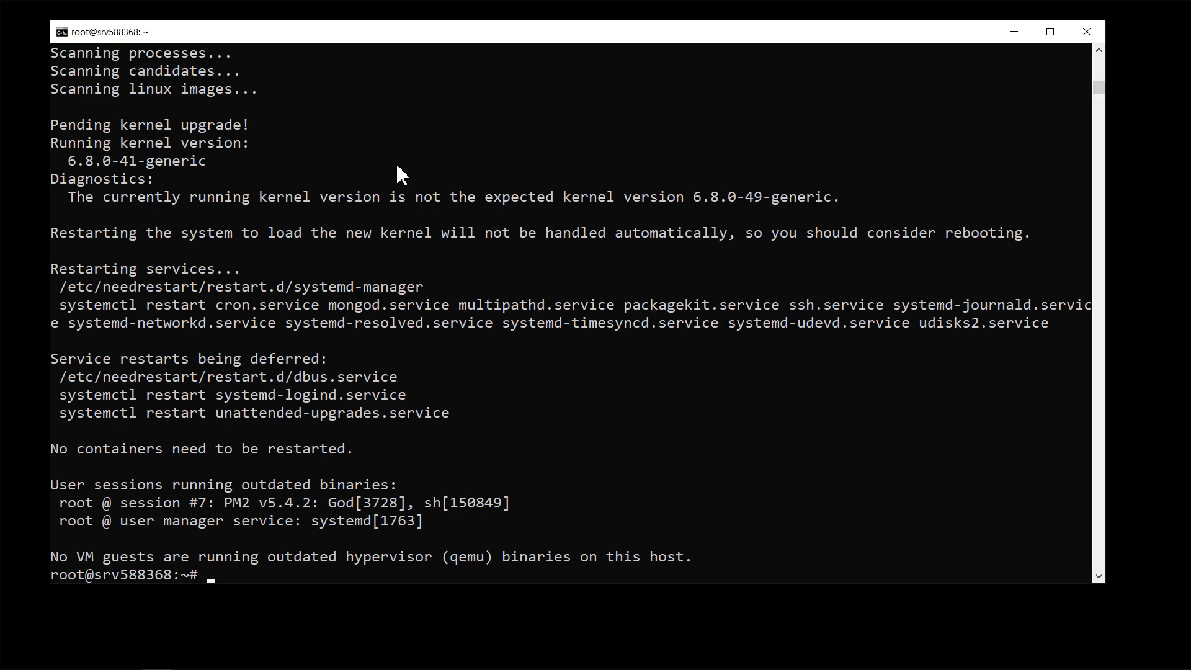
Enter the command sudo apt install -y certbot python3-certbot-nginx at the server prompt and review its package names
scroll(438, 197, "down", 4)
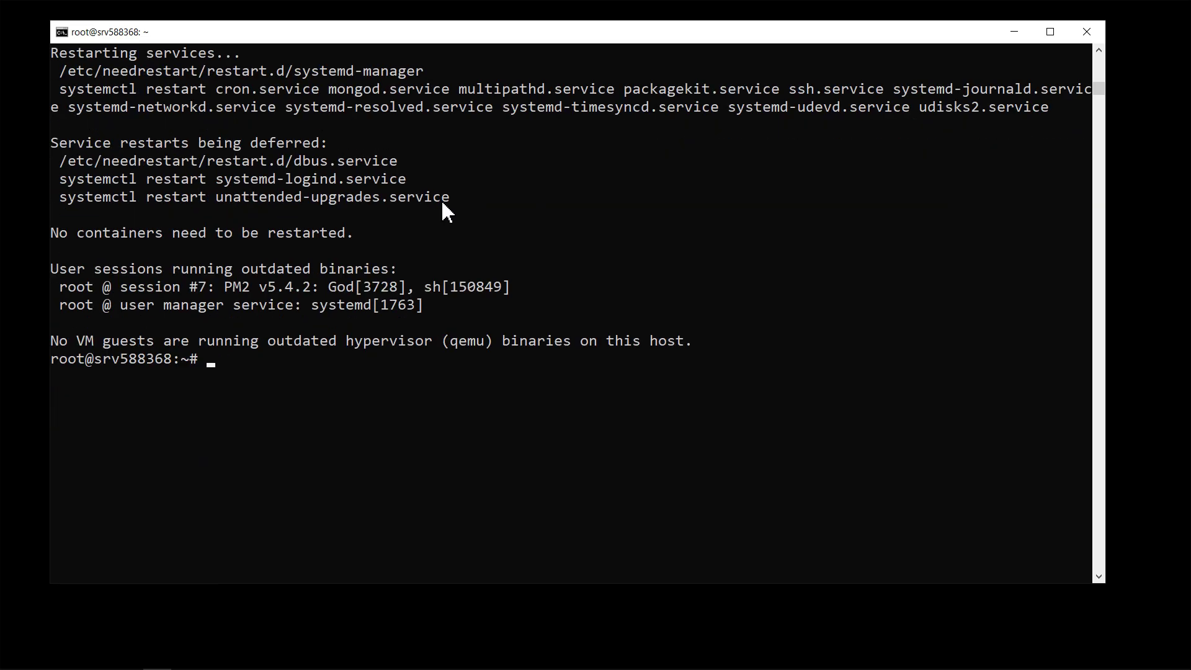
right_click(469, 280)
left_click(212, 359)
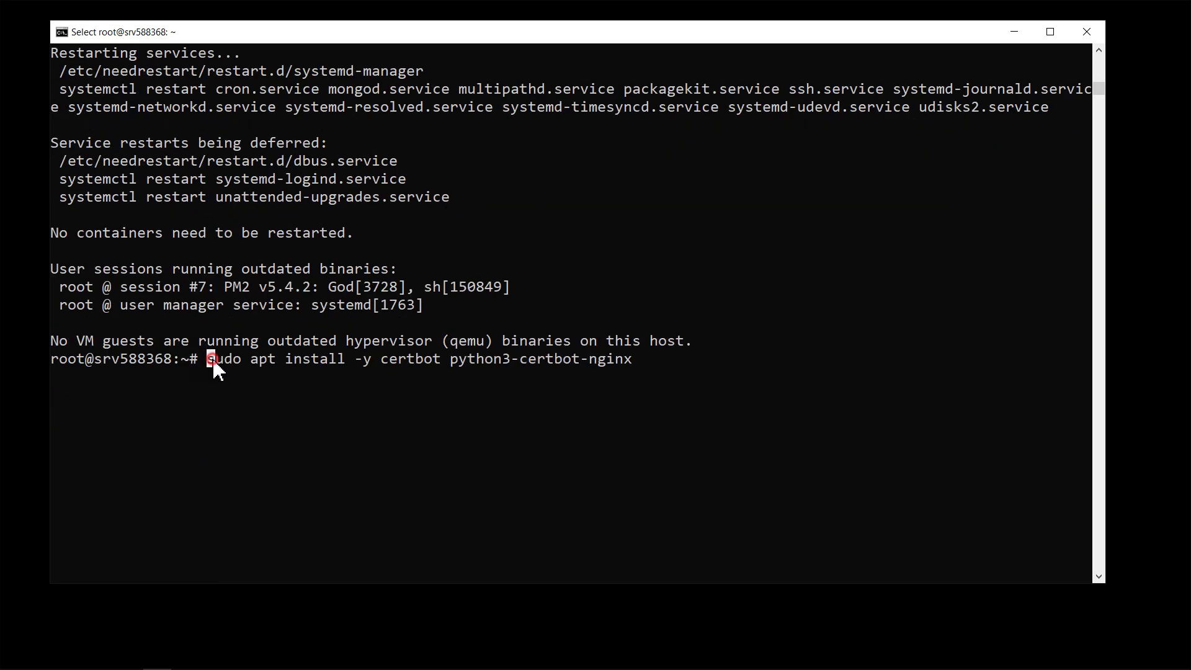
left_click_drag(266, 364, 438, 361)
left_click(427, 361)
left_click(454, 364)
left_click_drag(483, 362, 638, 363)
key("ctrl+c")
key("BackSpace")
key("BackSpace")
key("BackSpace")
key("BackSpace")
key("BackSpace")
key("BackSpace")
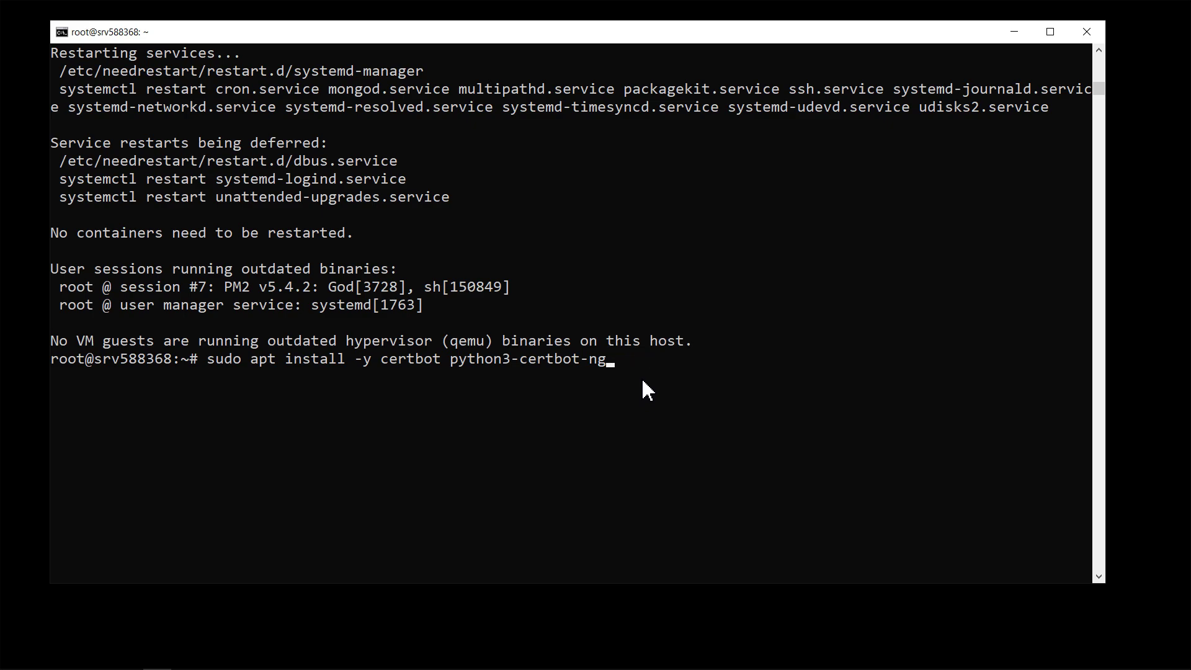
type("apac")
key("BackSpace")
key("BackSpace")
key("BackSpace")
key("BackSpace")
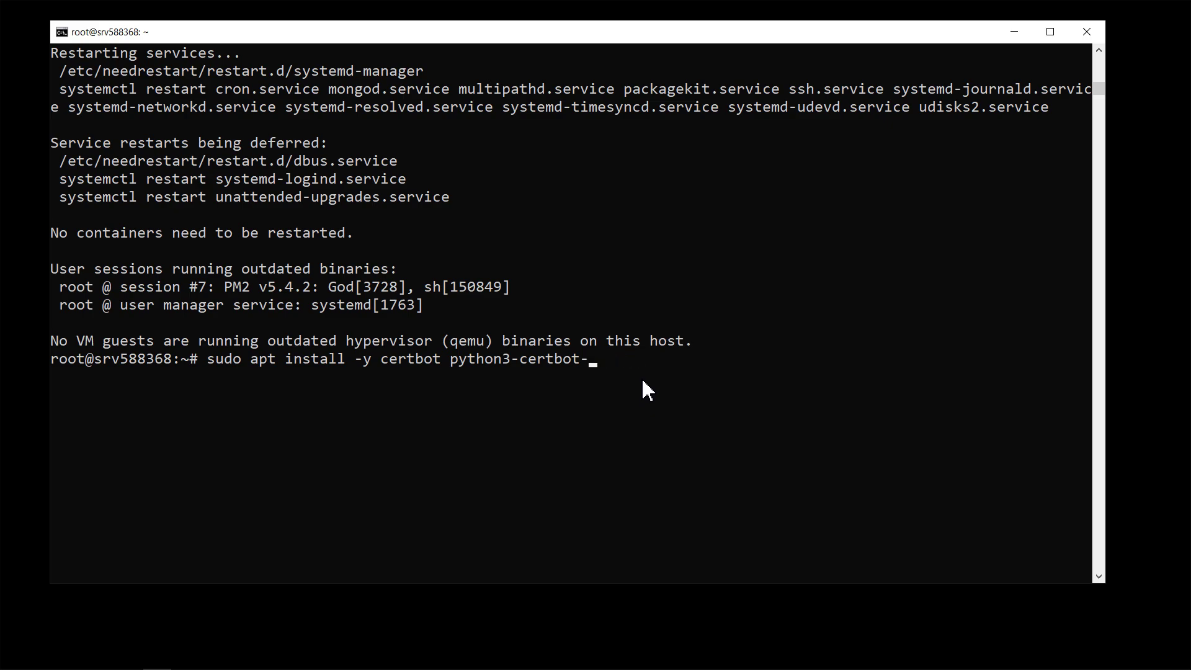
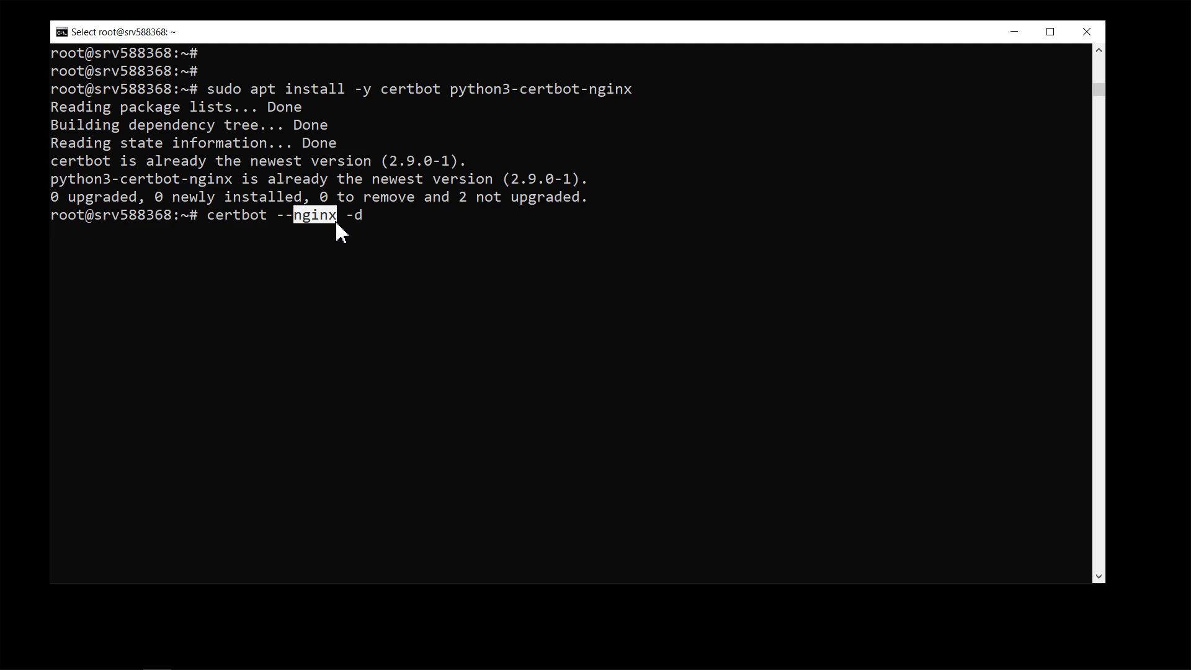
left_click(375, 214)
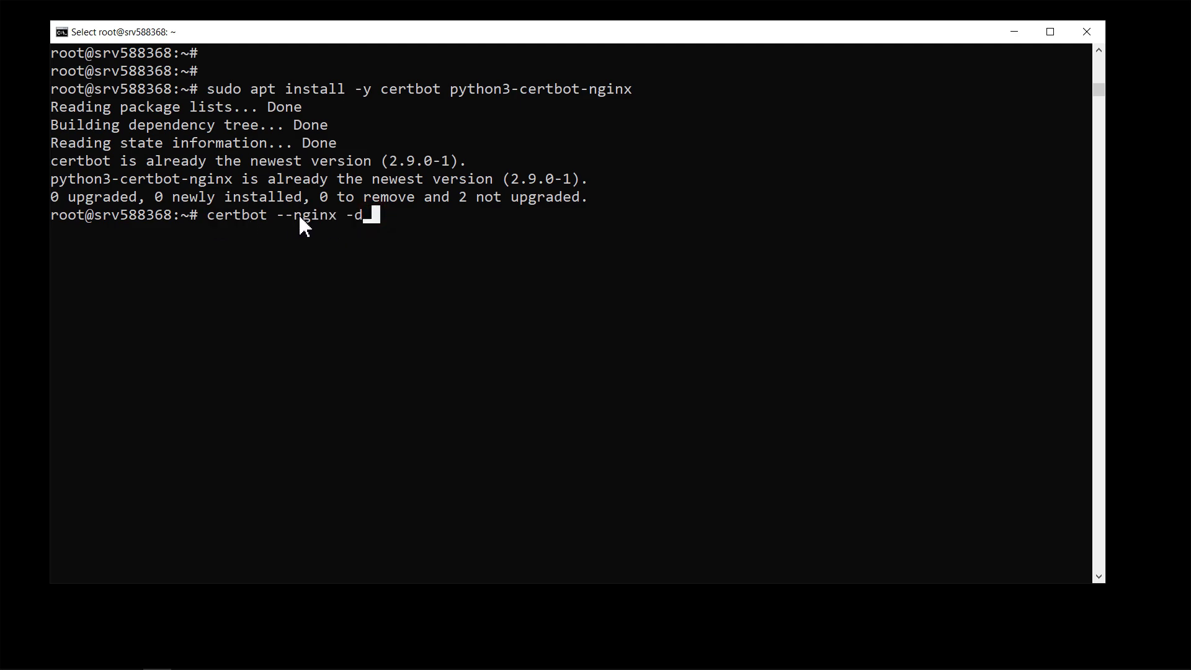
key("Escape")
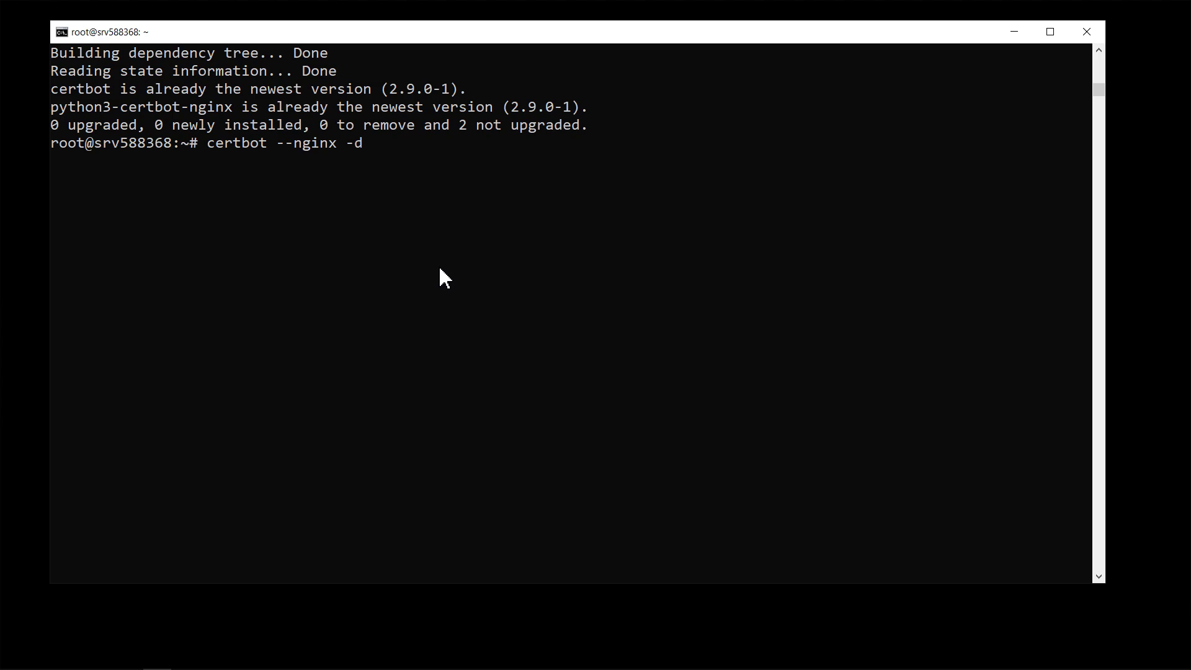
type("estatedev.in")
type("w")
key("BackSpace")
type("-d www")
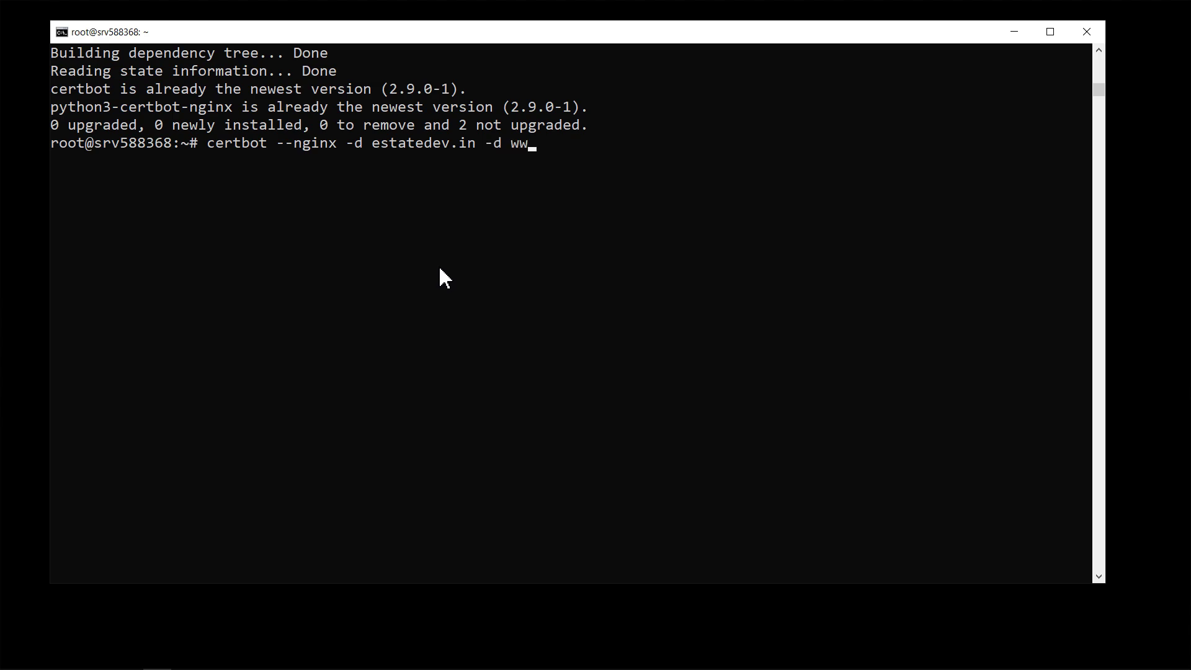
type(".estatedev.in")
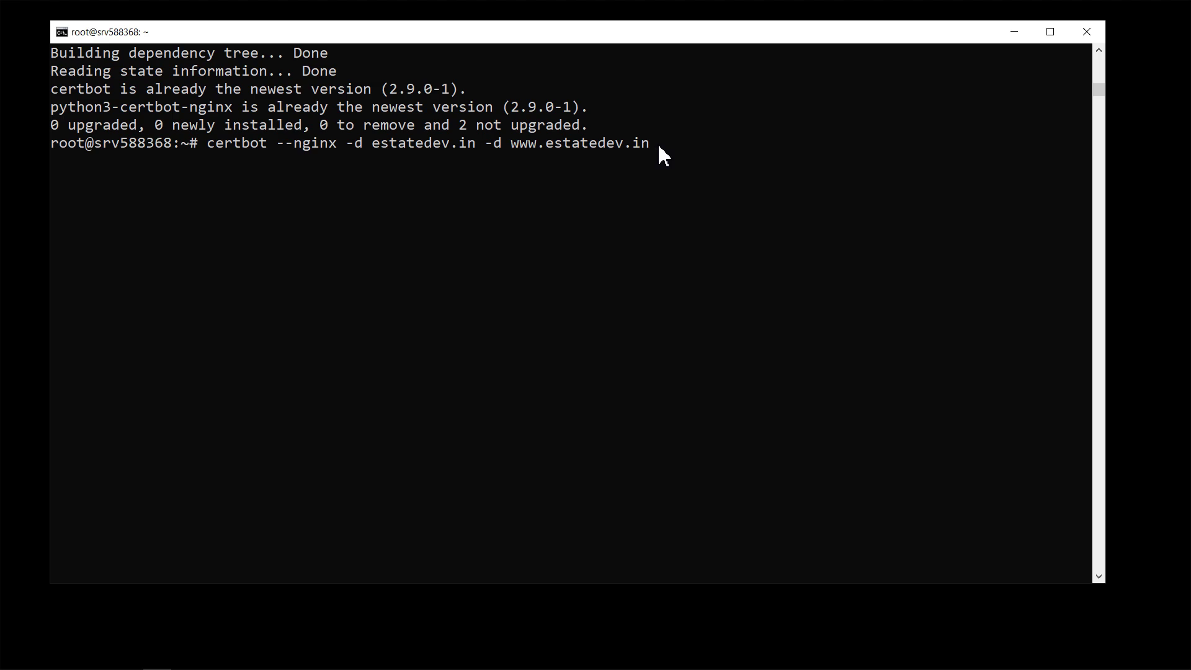
key("Return")
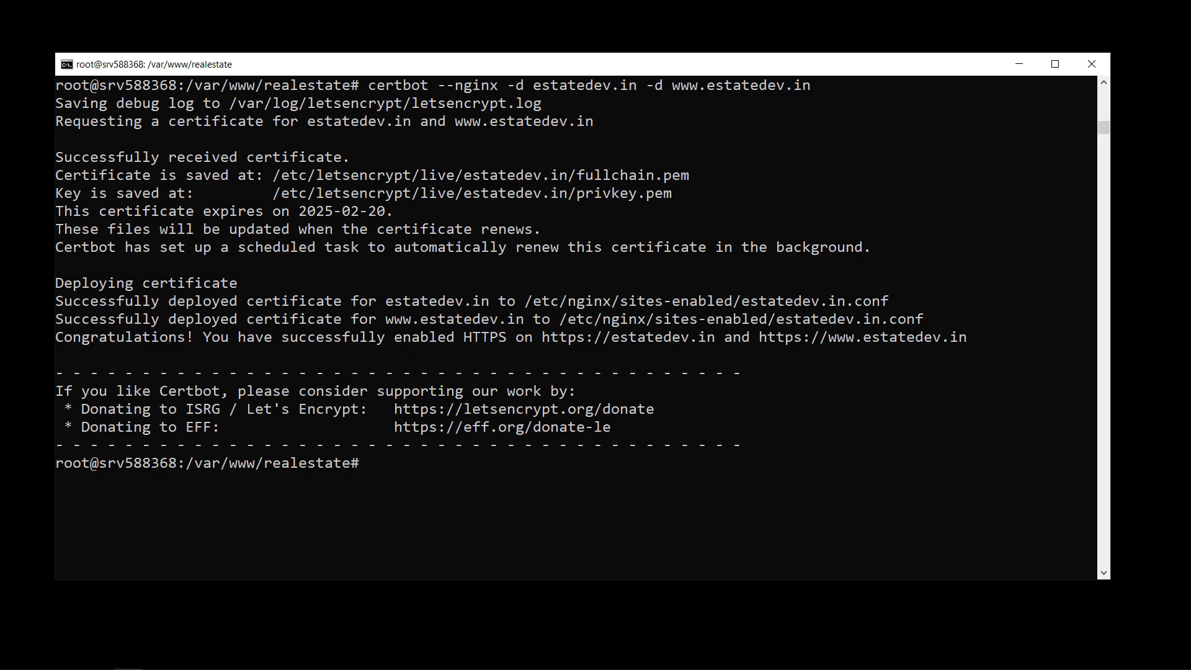
Switch to the browser, reload the estatedev.in page and check its full address for the https protocol
key("alt+Tab")
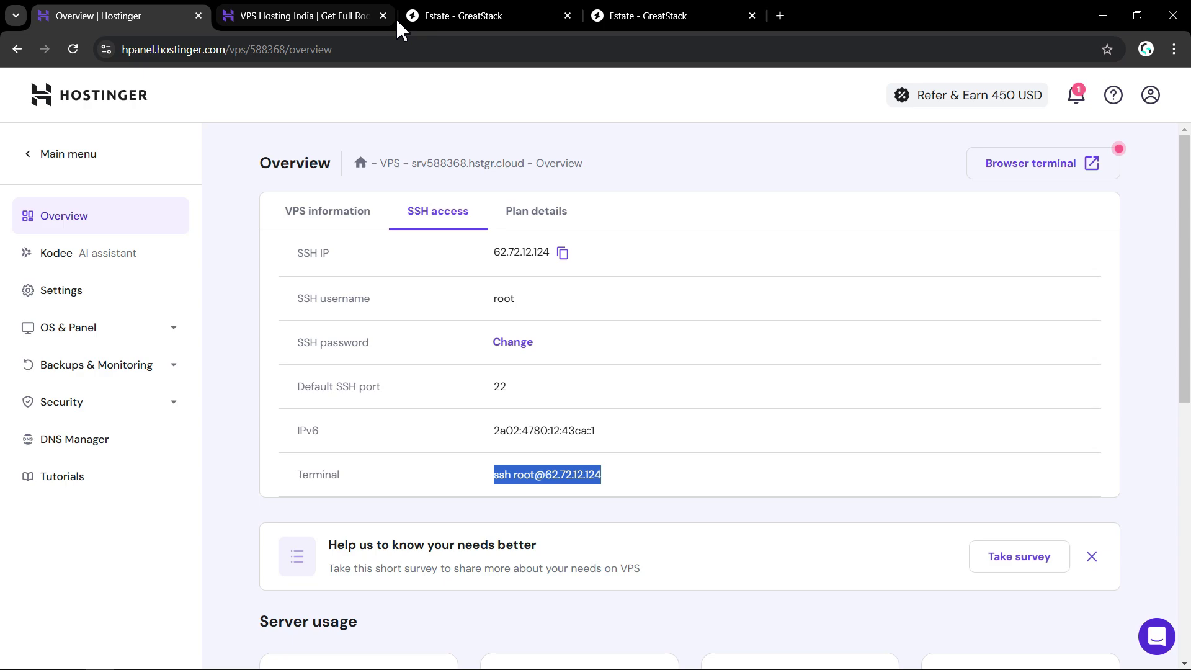
left_click(520, 13)
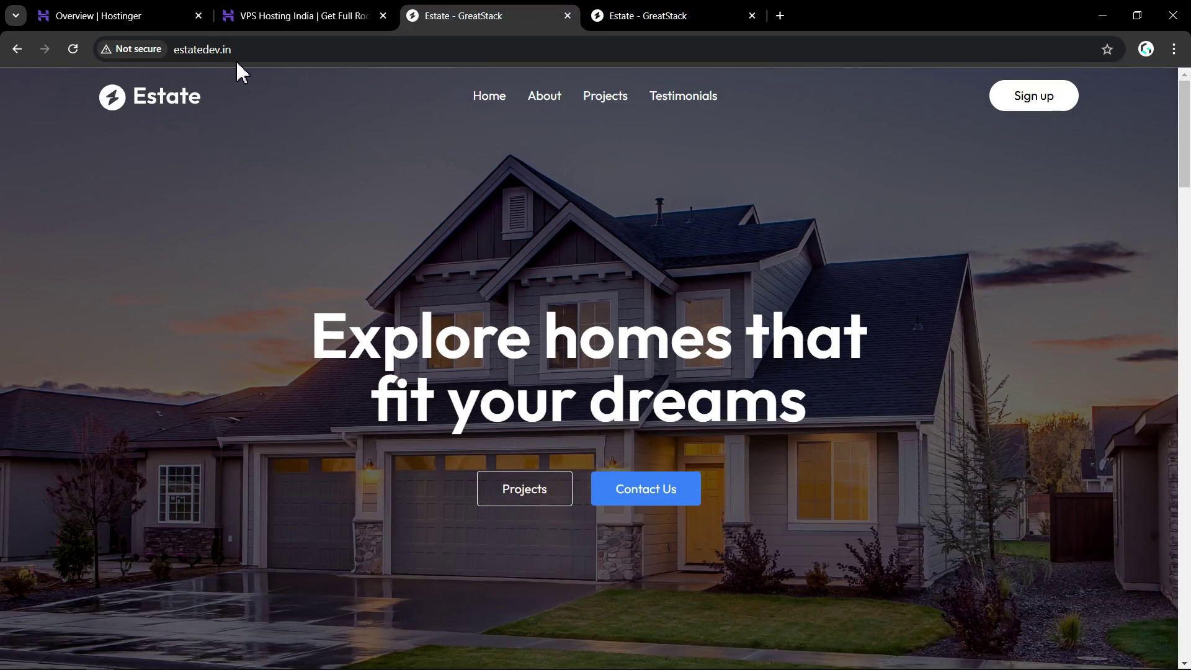
left_click(280, 49)
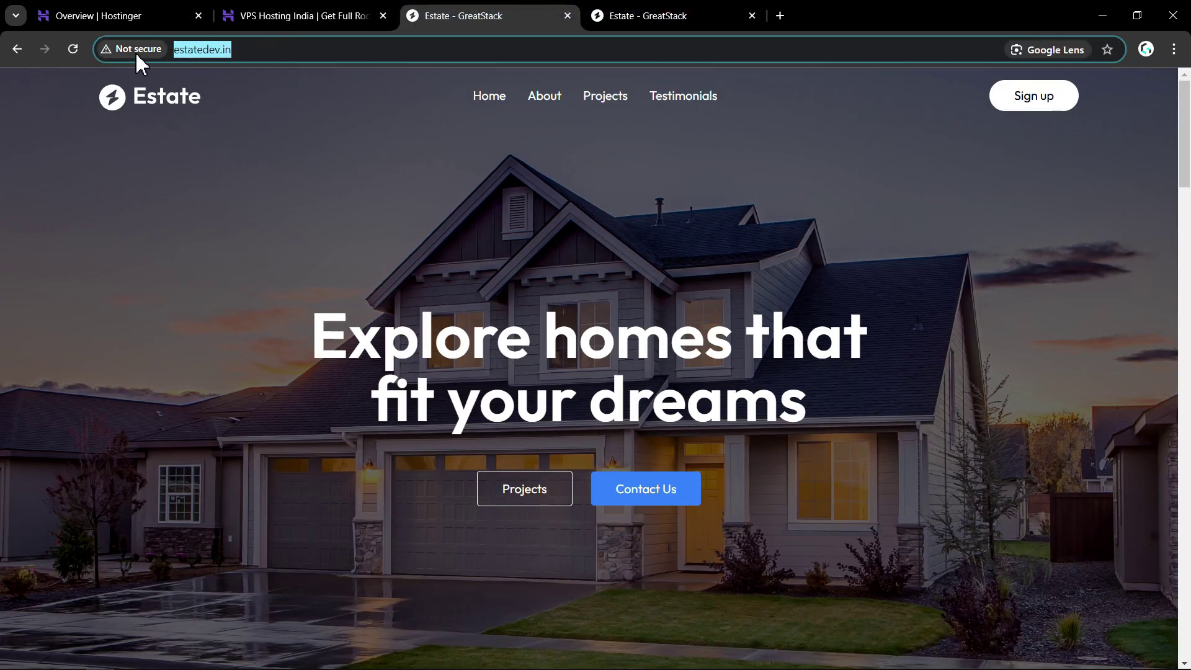
left_click(76, 51)
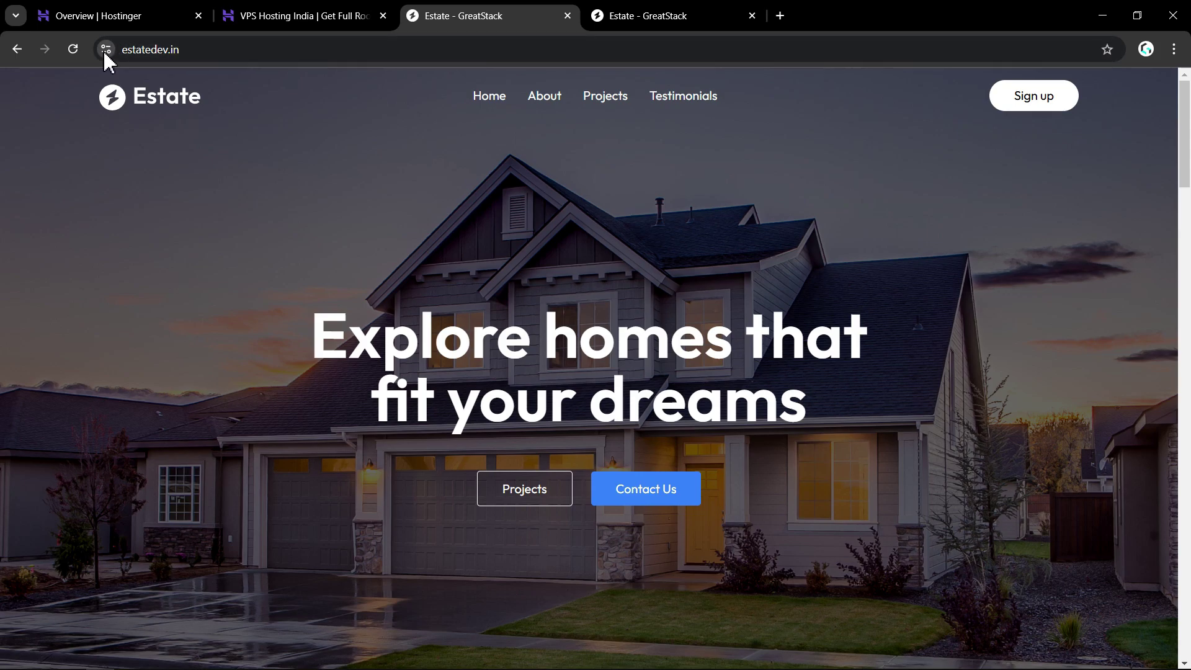
left_click(192, 50)
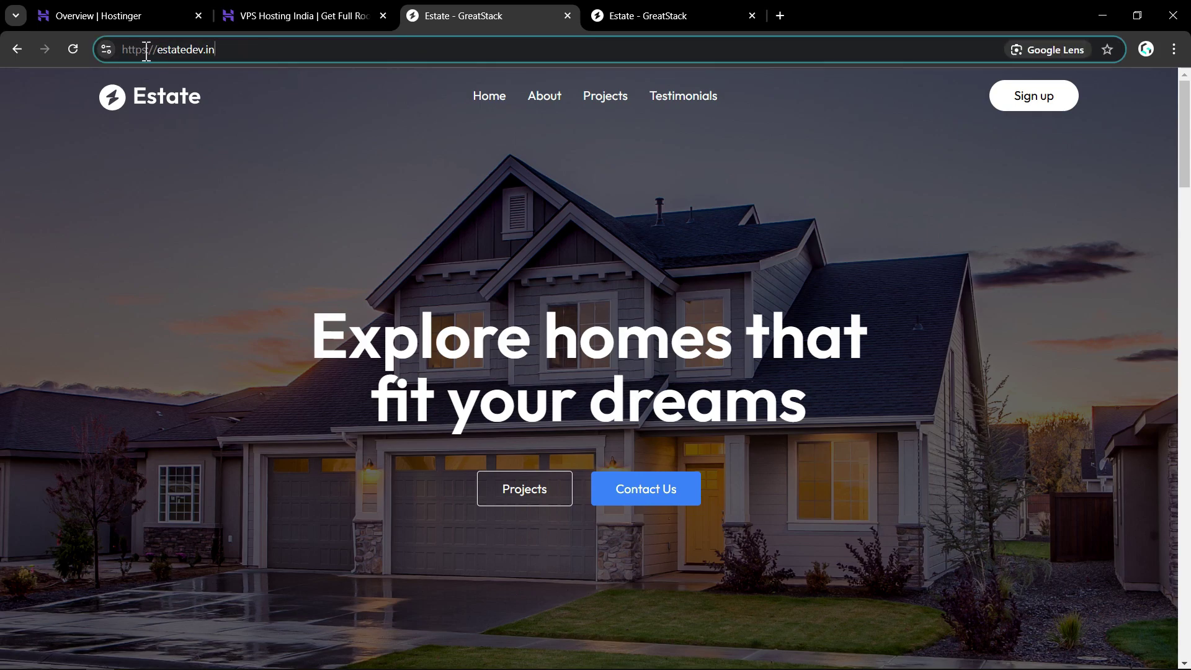
left_click(301, 57)
left_click(221, 169)
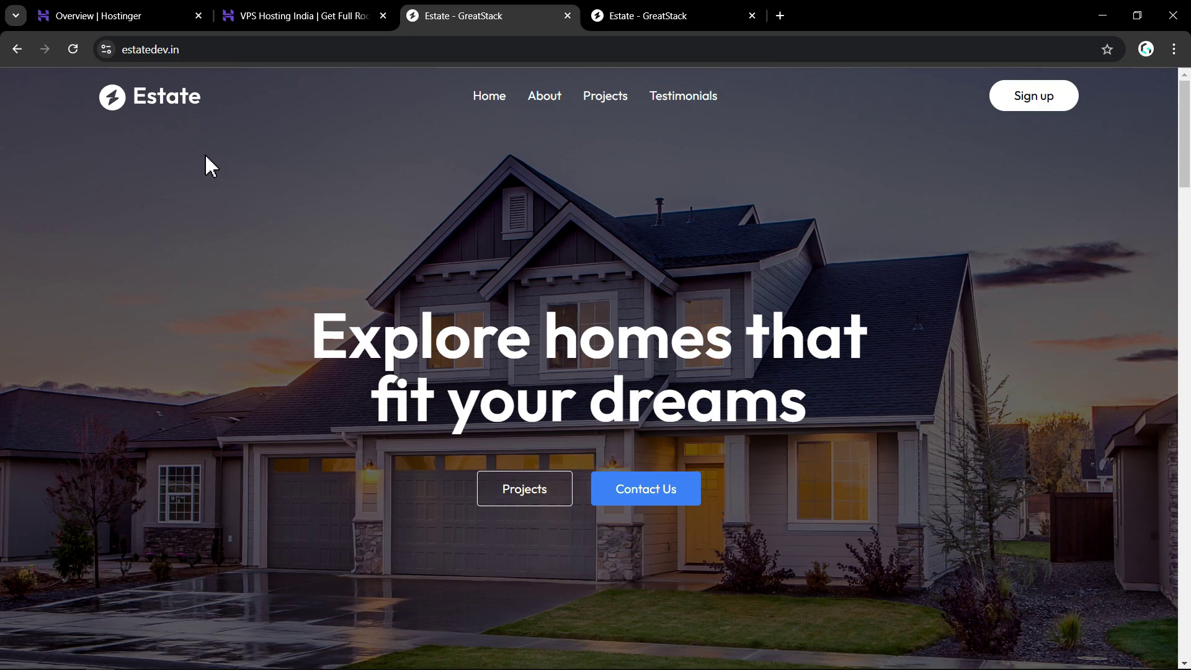
Inspect the issuer and validity period in the estatedev.in certificate details and close the certificate viewer
left_click(107, 51)
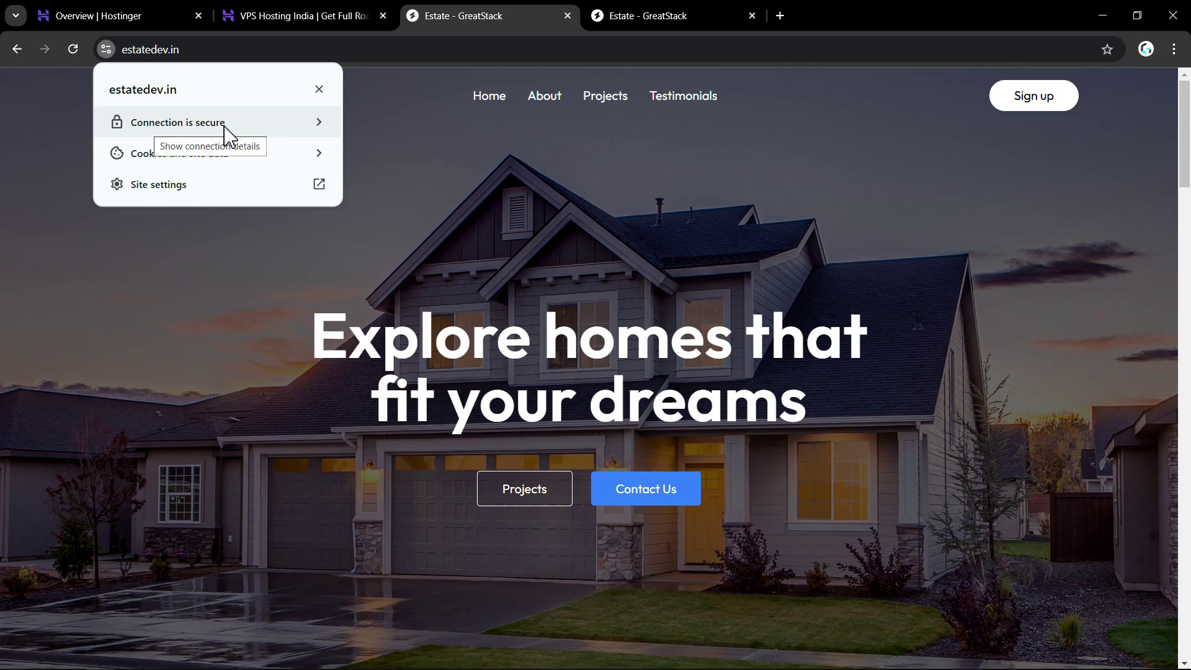
left_click(188, 121)
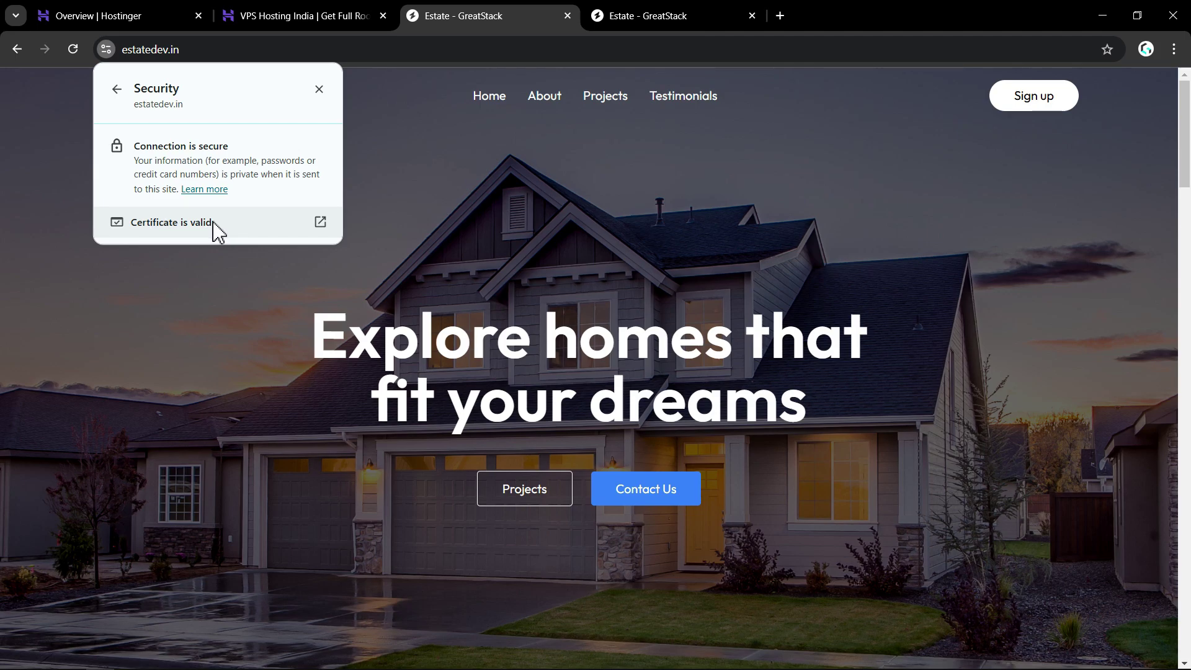
left_click(171, 227)
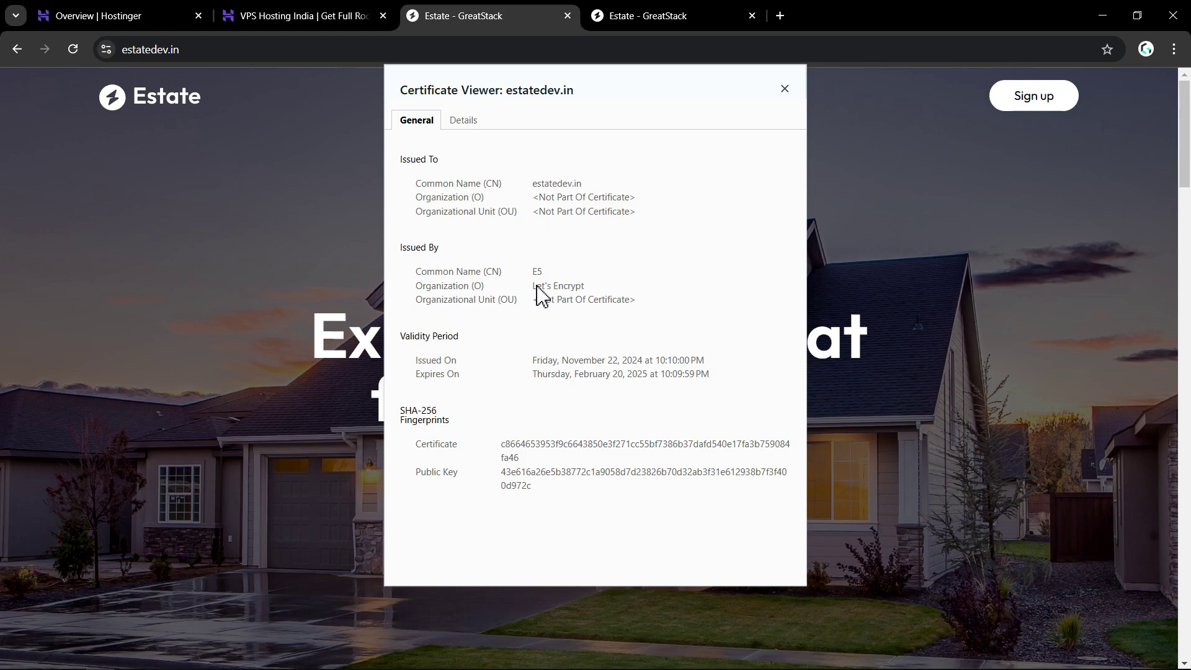
left_click_drag(537, 287, 575, 287)
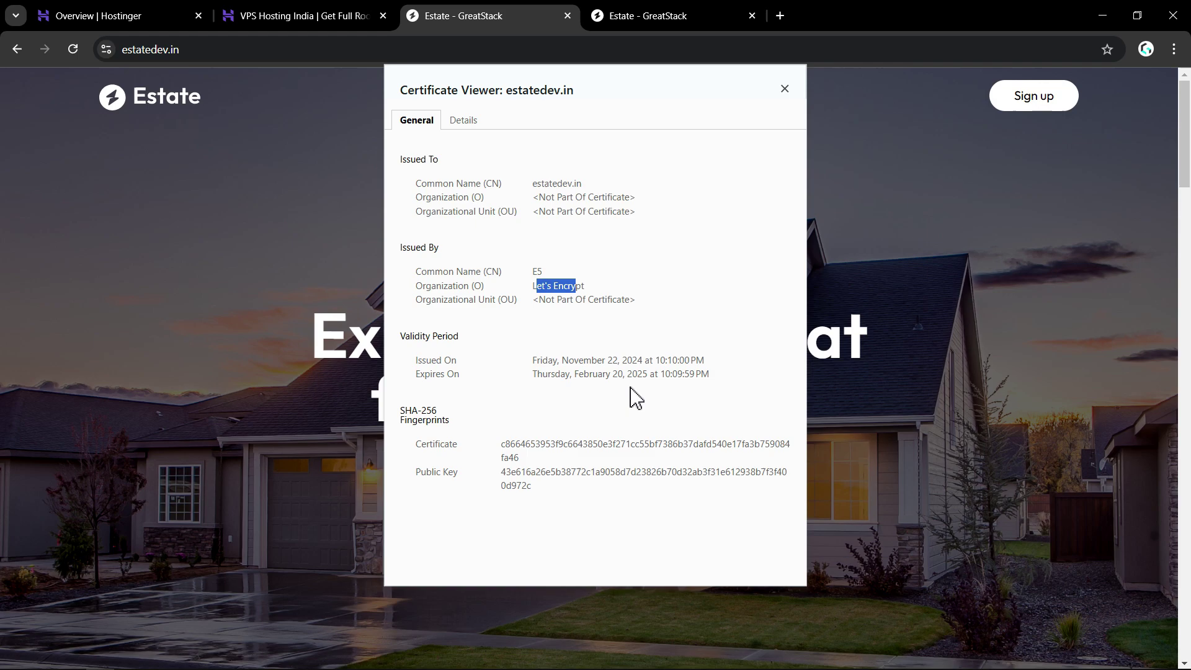
left_click_drag(688, 361, 594, 362)
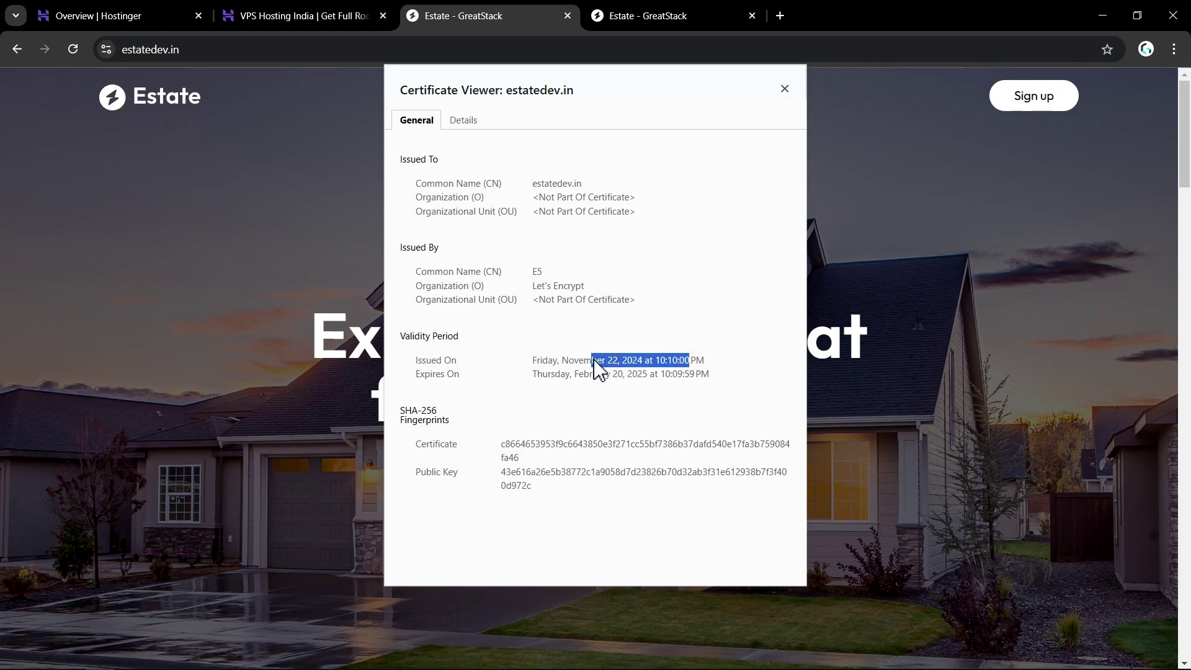
key("Escape")
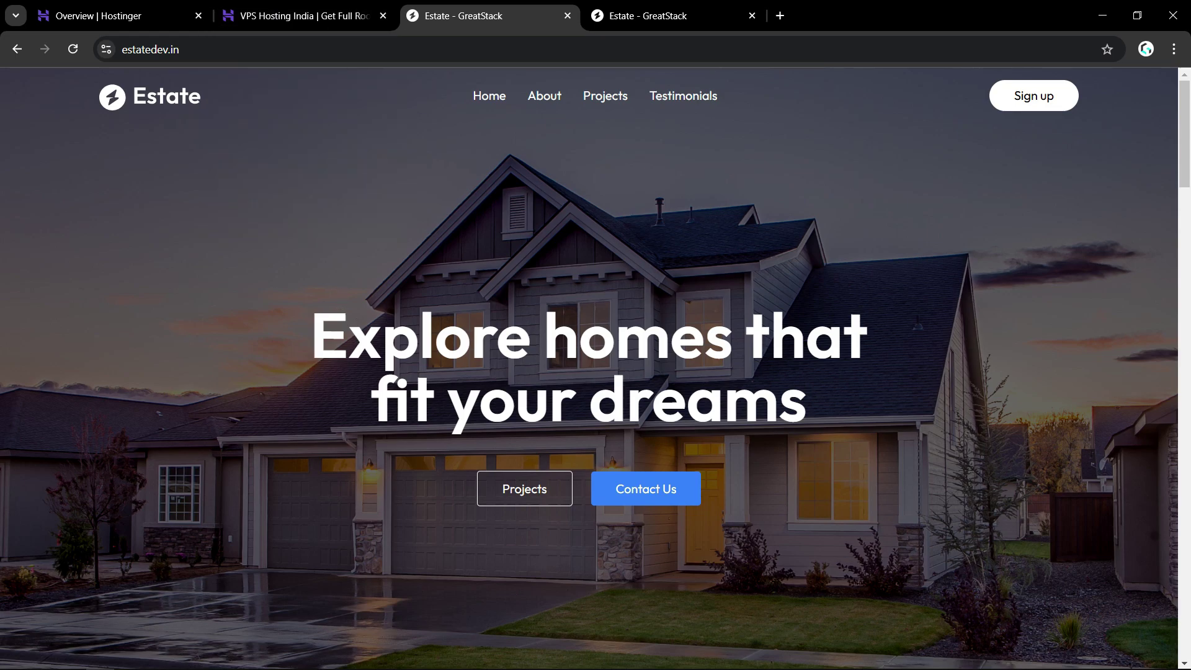
Switch to Command Prompt and run systemctl status certbot.timer to examine the automatic renewal schedule
key("alt+Tab")
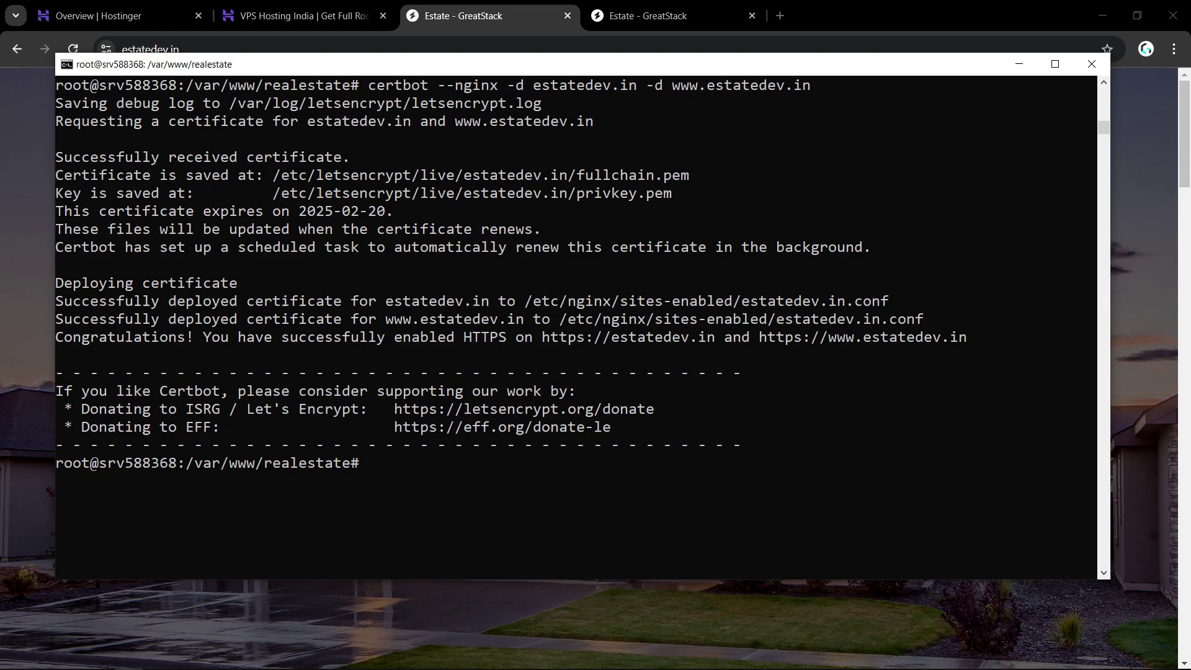
left_click(402, 477)
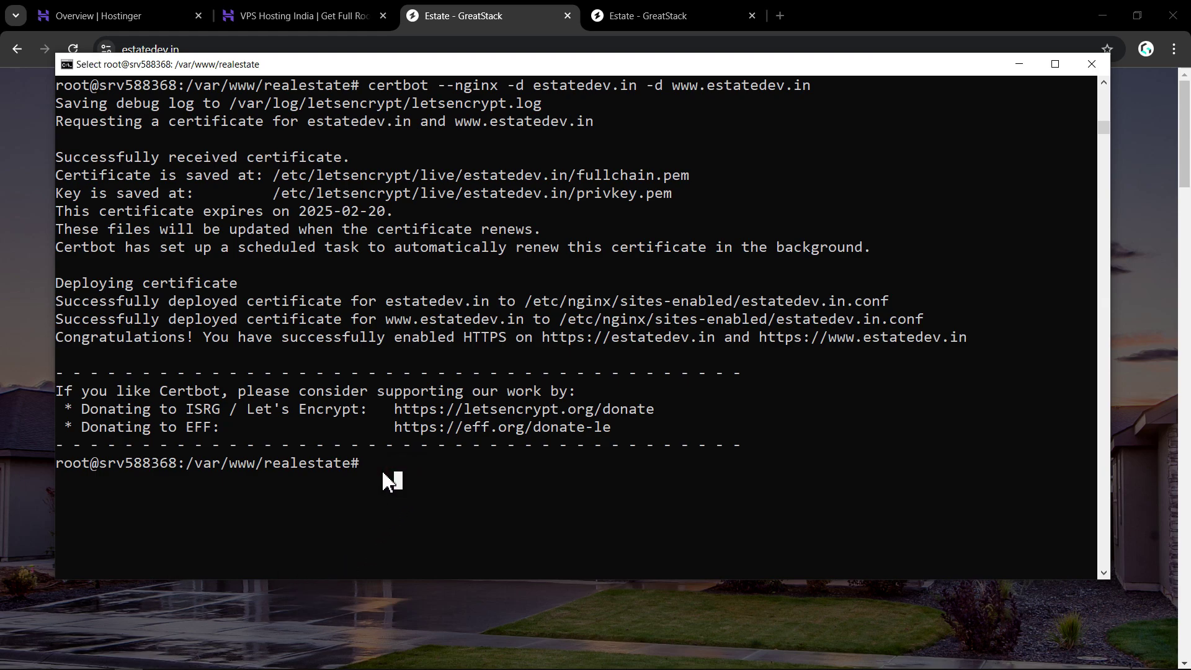
type("system")
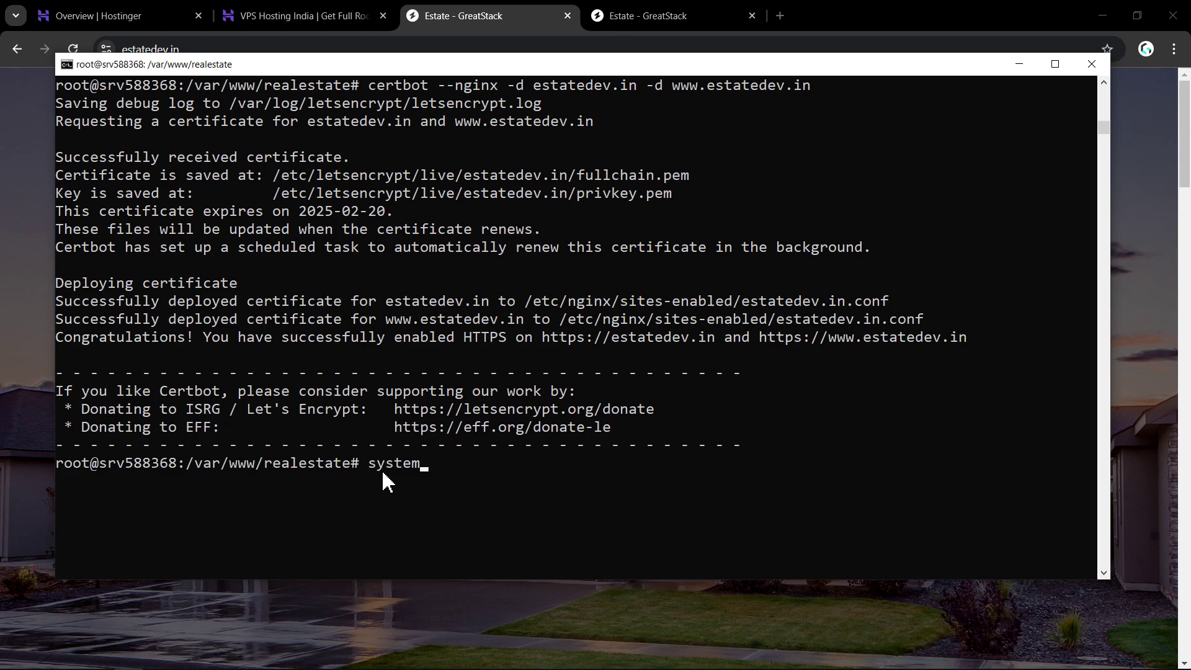
type("ctl status certbot")
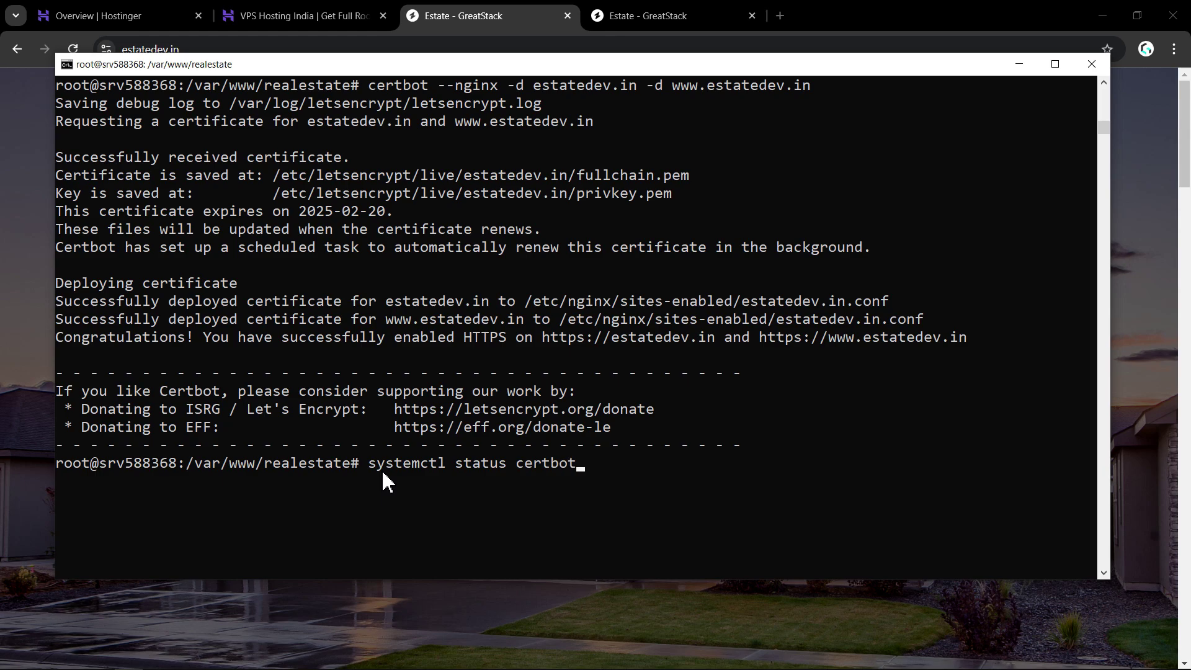
type(".timer")
left_click_drag(370, 467, 622, 469)
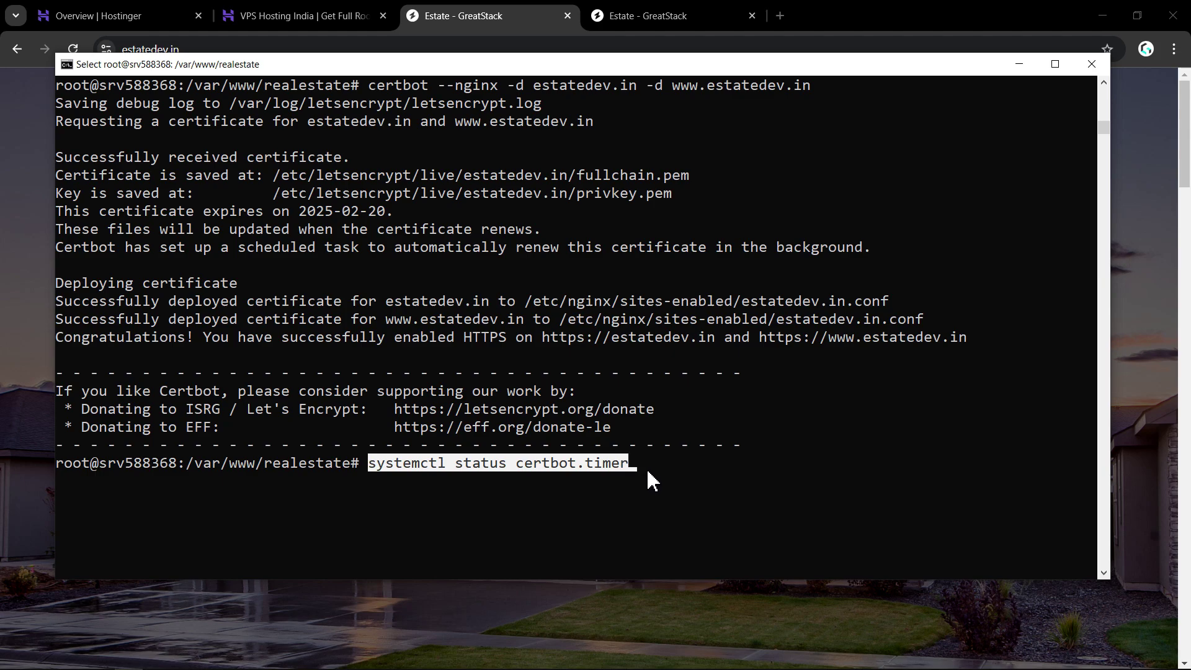
left_click(634, 462)
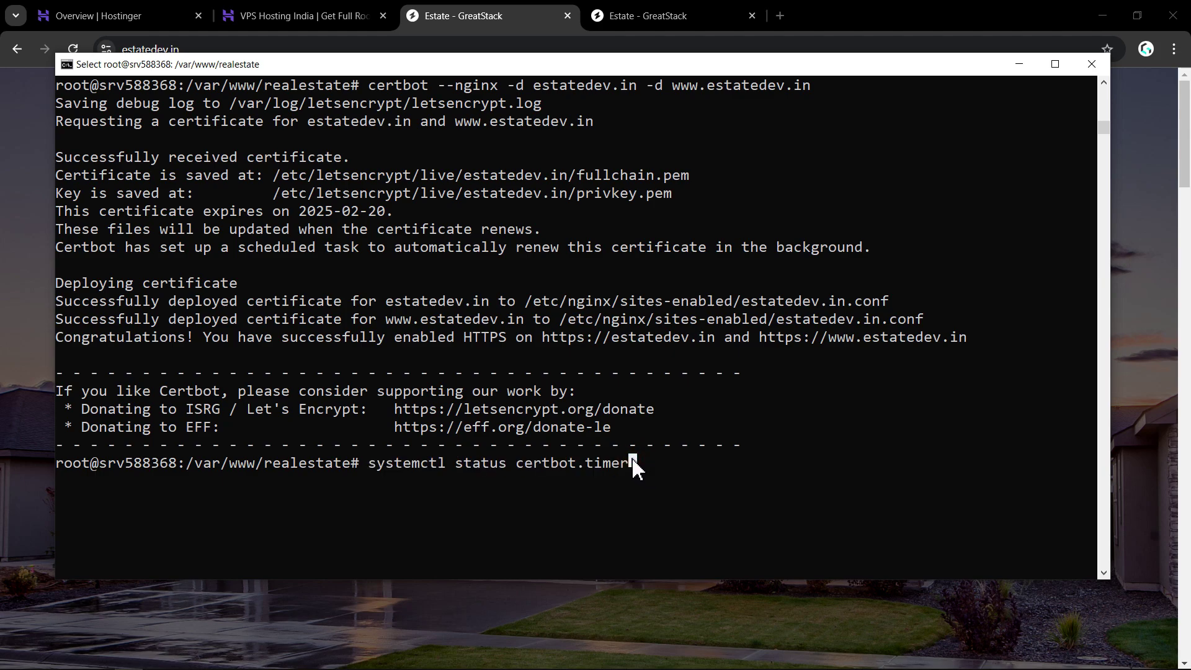
key("Return")
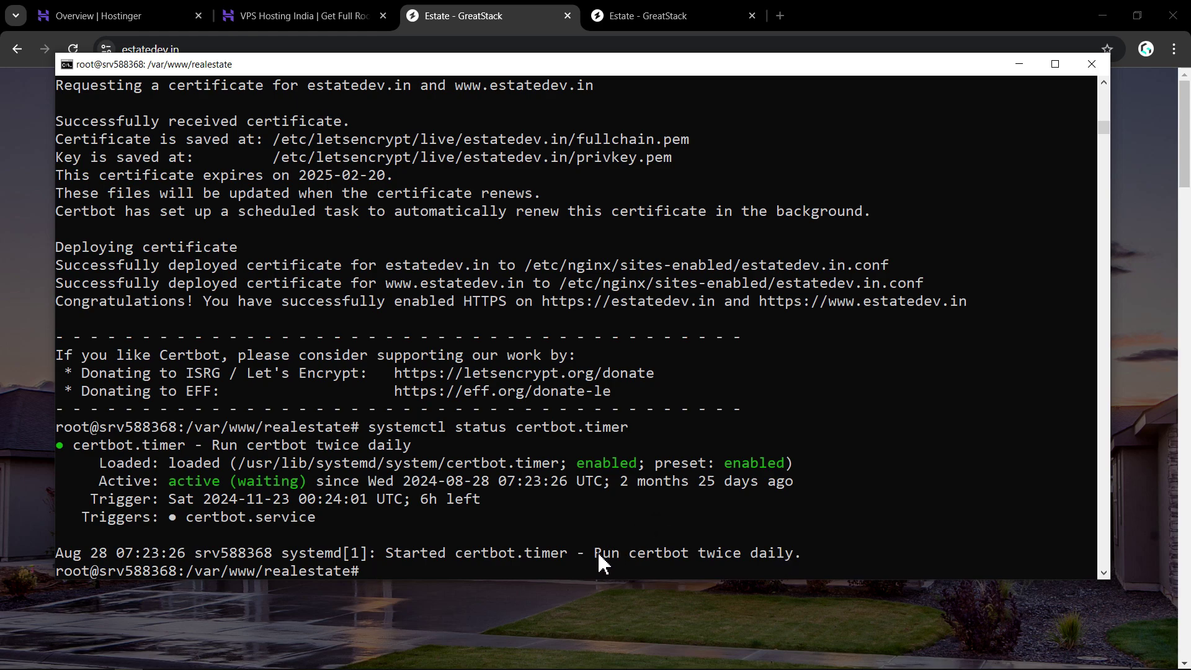
left_click_drag(597, 554, 779, 556)
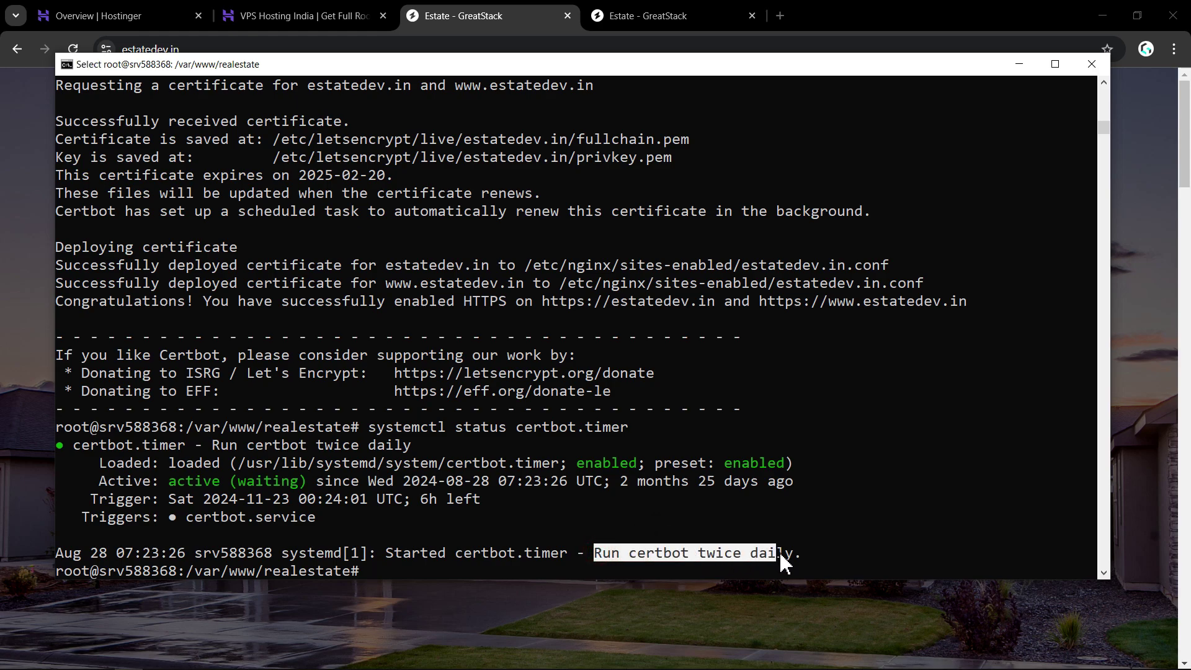
left_click(779, 551)
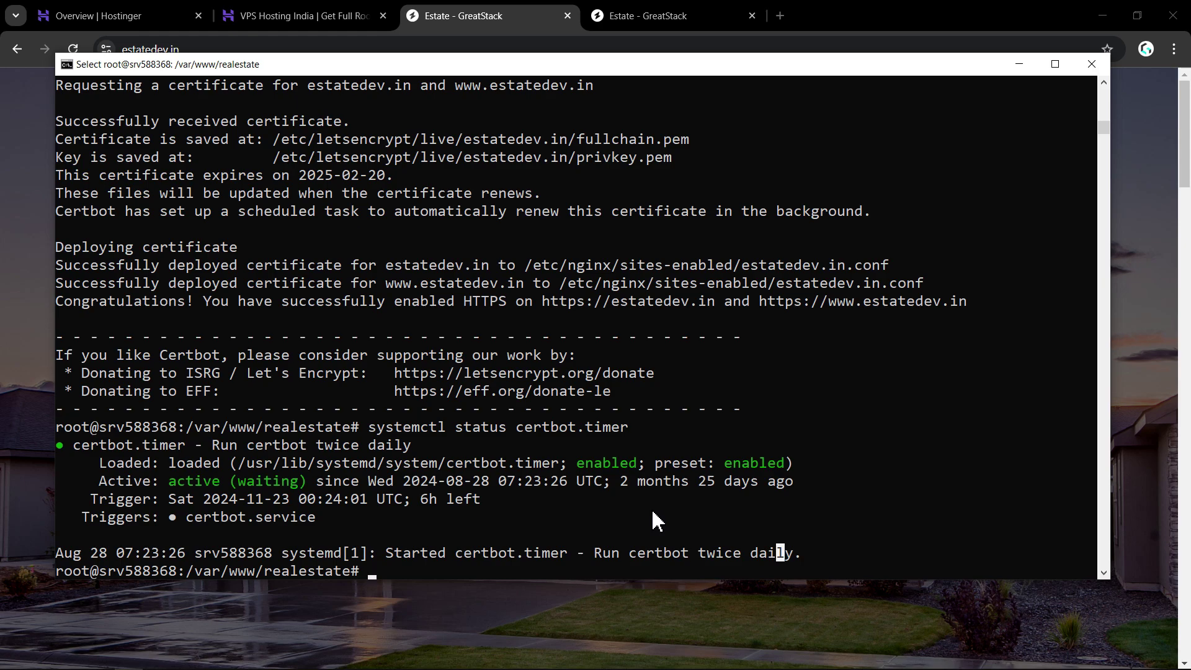
Test certificate renewal with the command certbot renew --dry-run and switch back to the estatedev.in page in the browser
left_click_drag(502, 64, 492, 20)
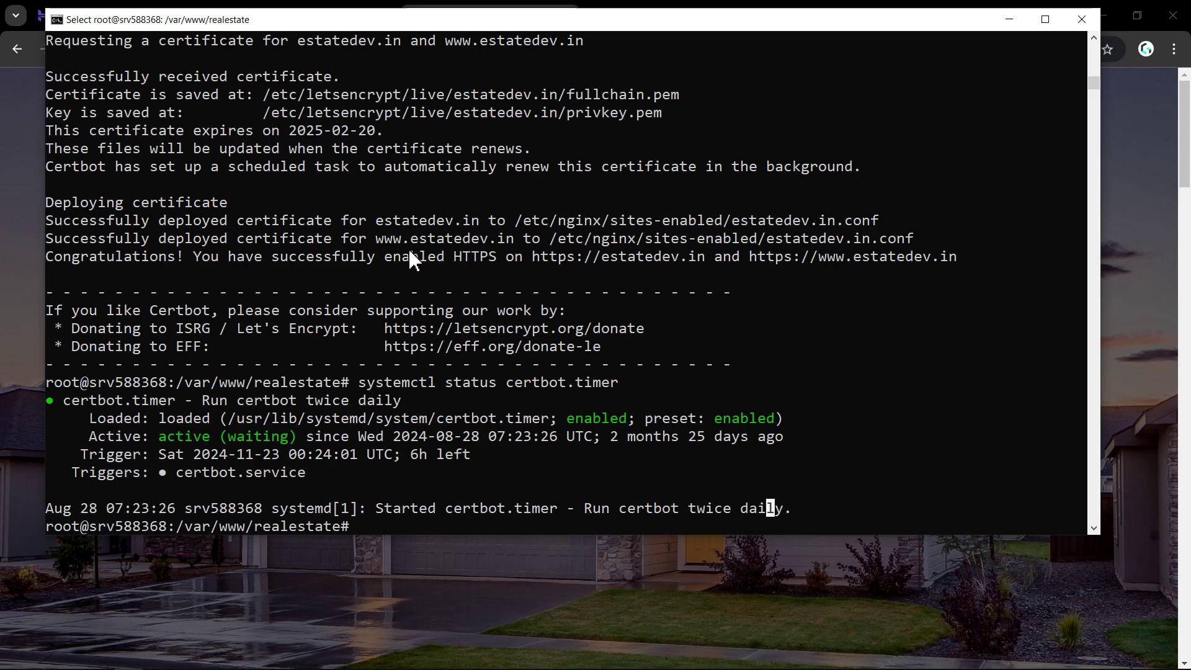
scroll(408, 247, "down", 4)
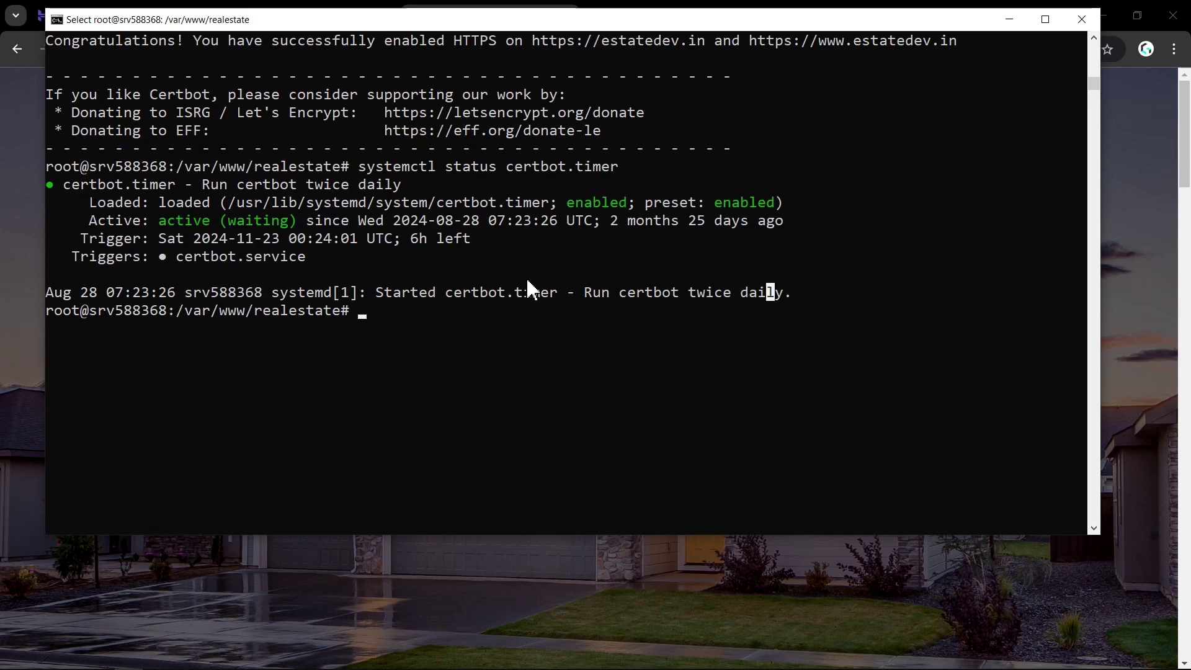
key("Escape")
type("certbot renew")
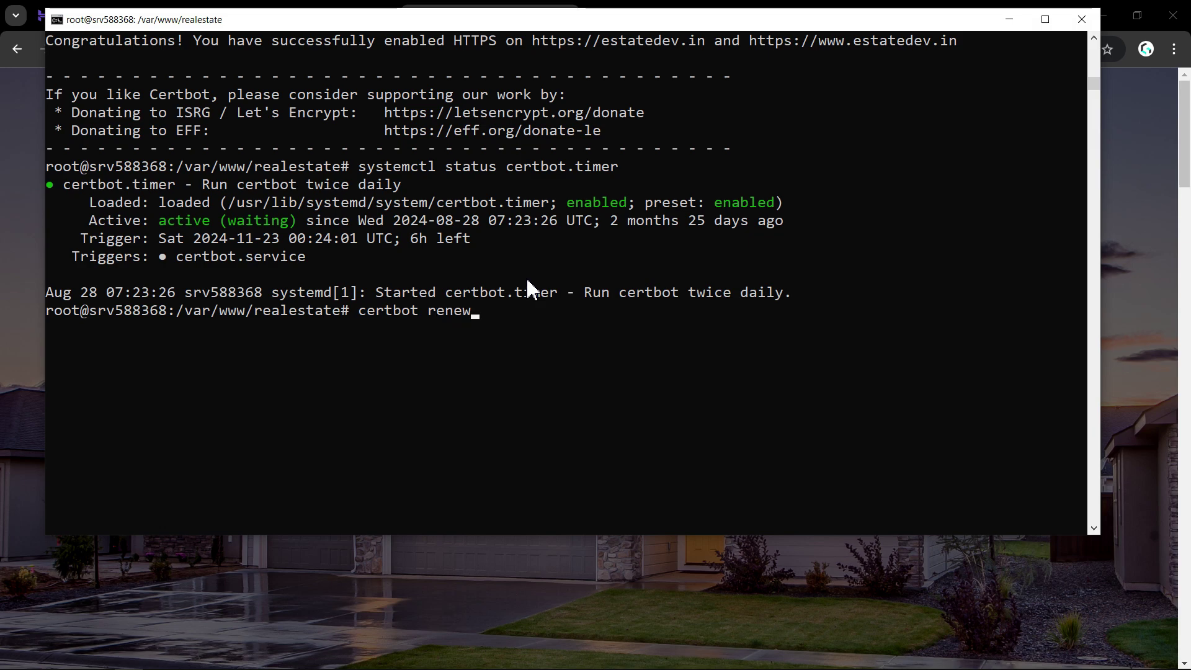
type(" --dry-run")
left_click_drag(362, 310, 556, 311)
left_click(563, 312)
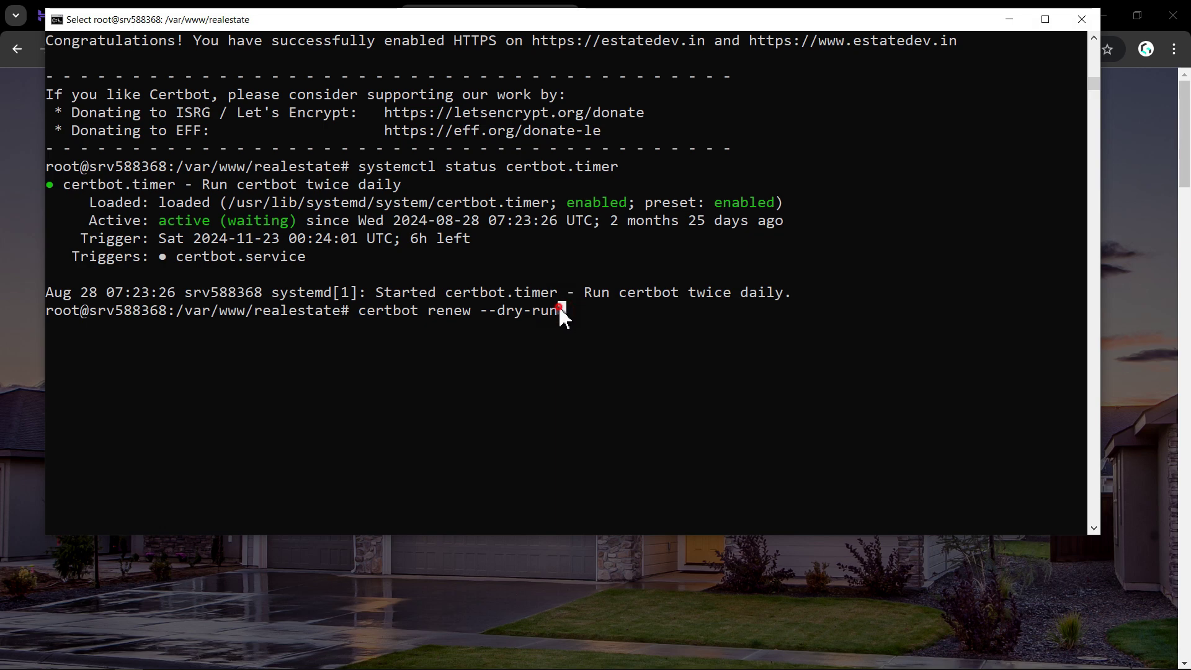
key("Escape")
key("Return")
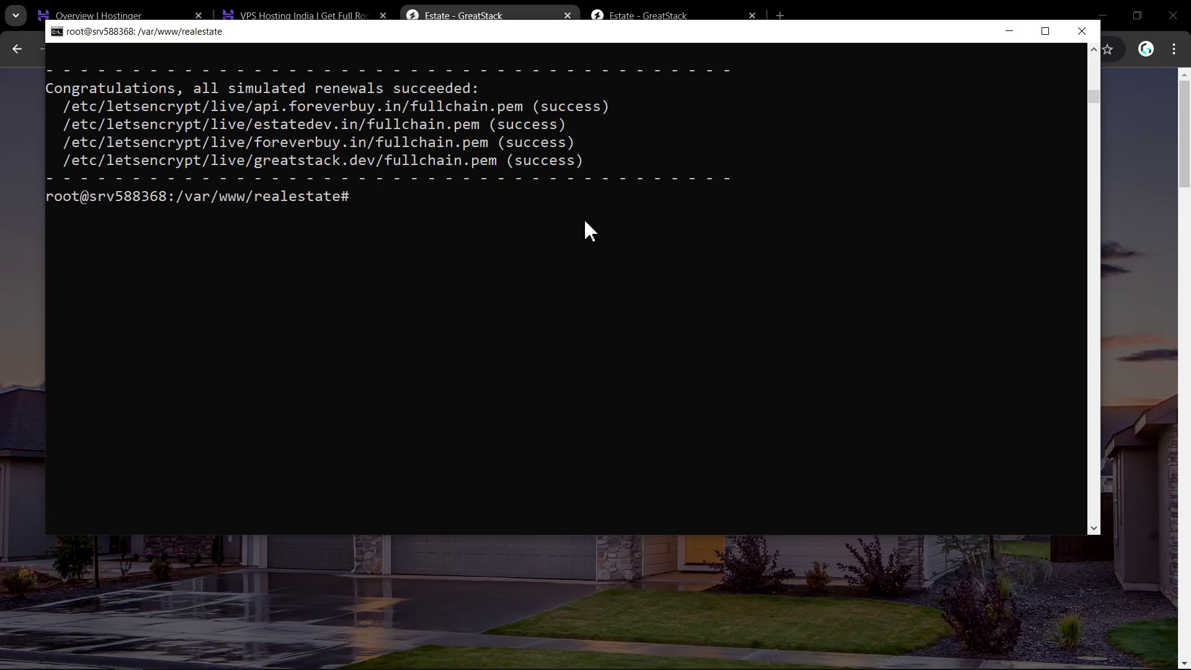
key("alt+Tab")
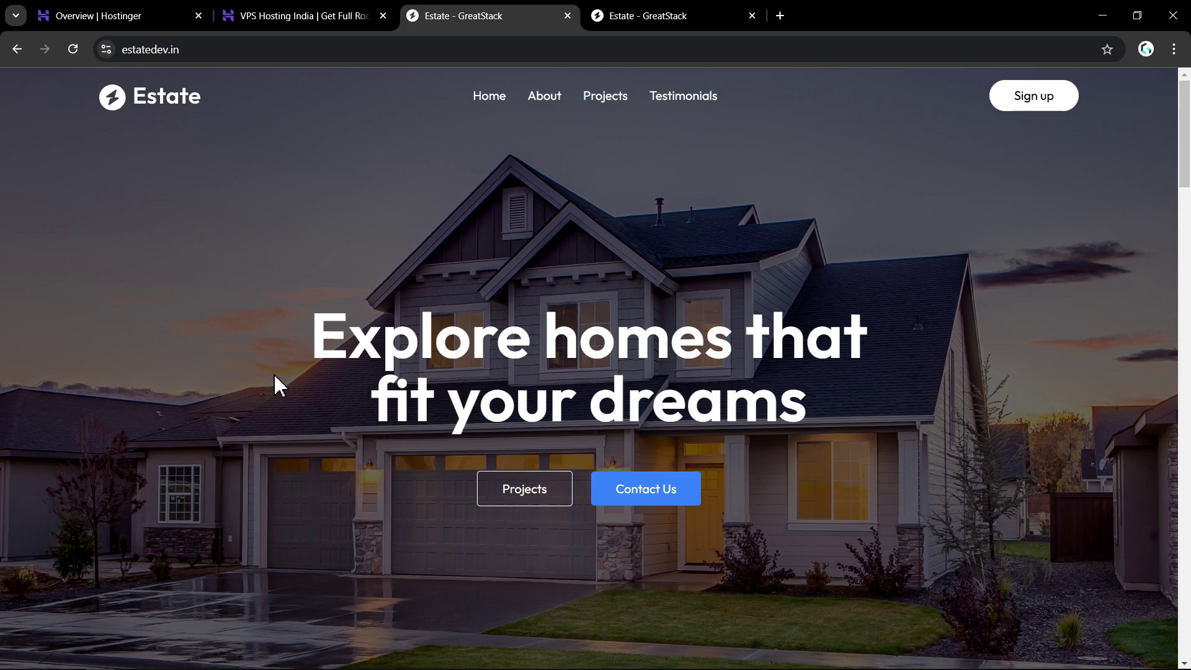